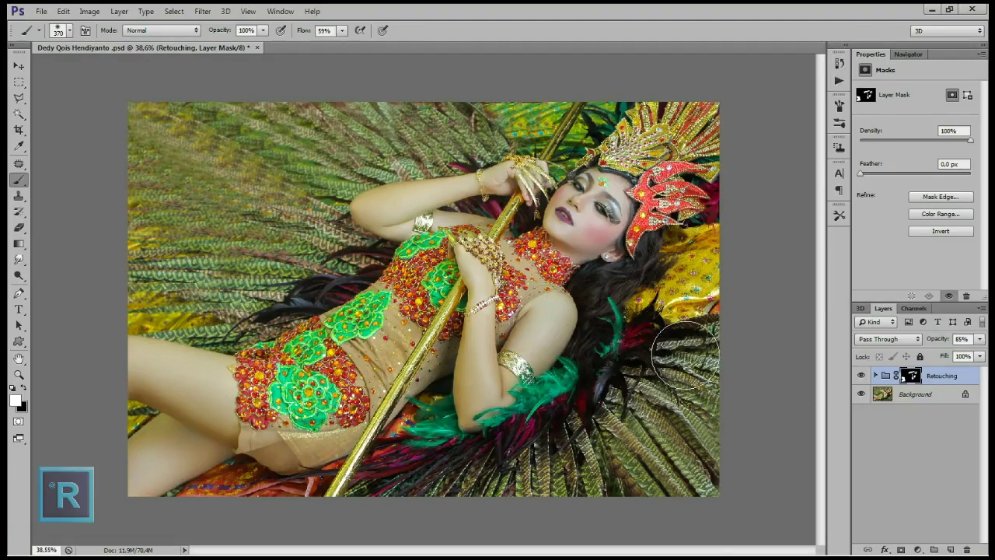
- Toggle the Retouching group off and on to compare before and after
{"action": "scroll", "coordinate": [642, 288], "scroll_direction": "up", "scroll_amount": 1}
{"action": "scroll", "coordinate": [634, 291], "scroll_direction": "up", "scroll_amount": 1}
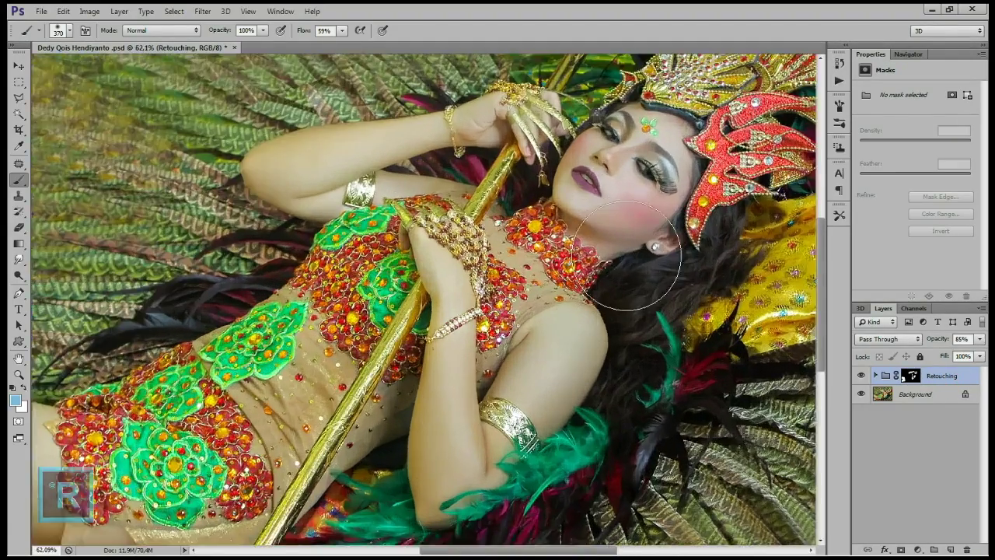
{"action": "scroll", "coordinate": [614, 303], "scroll_direction": "up", "scroll_amount": 1}
{"action": "scroll", "coordinate": [594, 311], "scroll_direction": "up", "scroll_amount": 1}
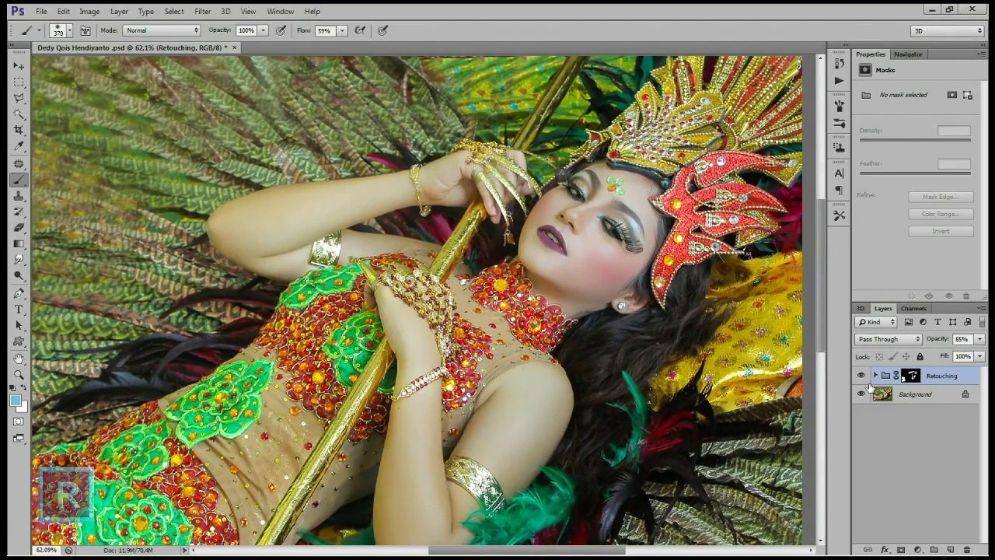
{"action": "left_click", "coordinate": [861, 376]}
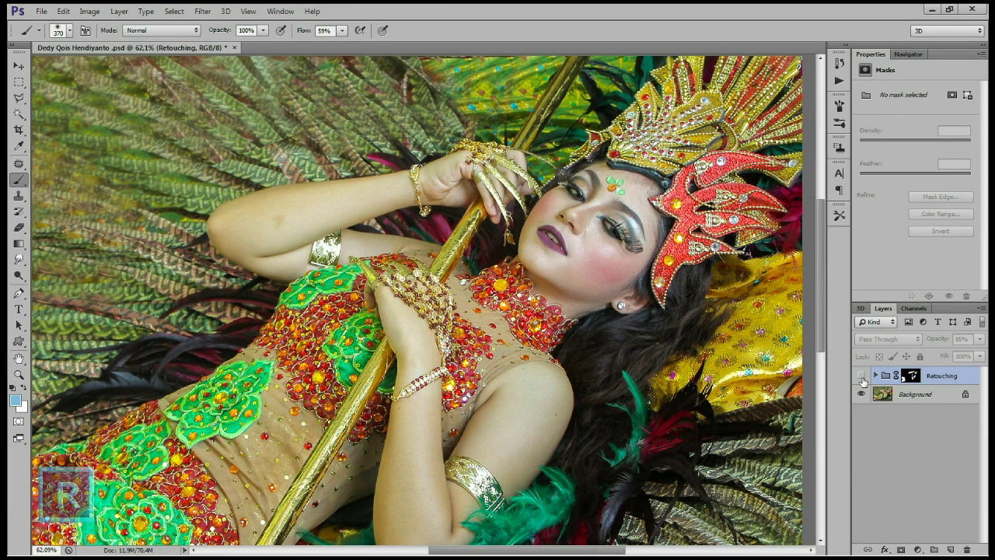
{"action": "left_click", "coordinate": [862, 376]}
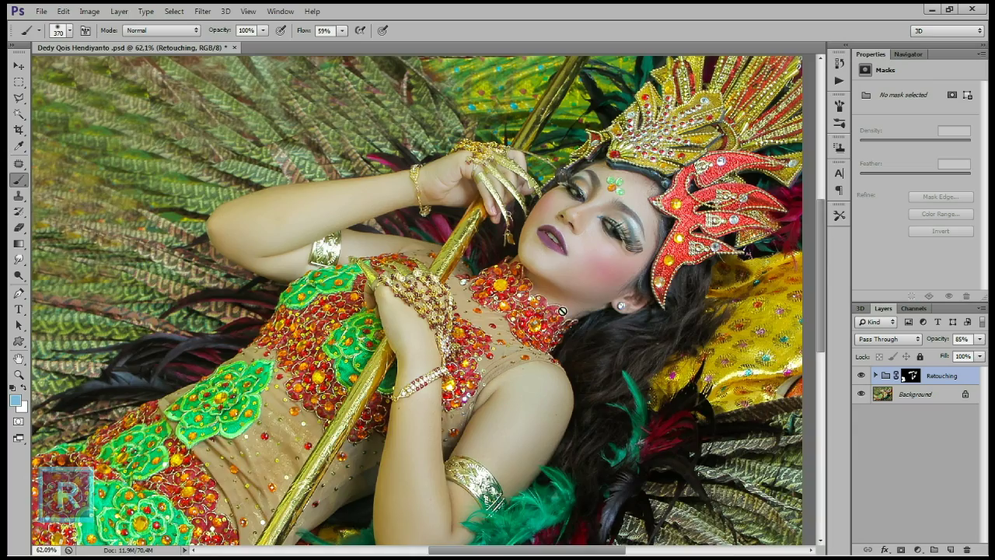
{"action": "scroll", "coordinate": [567, 309], "scroll_direction": "down", "scroll_amount": 1}
{"action": "scroll", "coordinate": [575, 303], "scroll_direction": "down", "scroll_amount": 1}
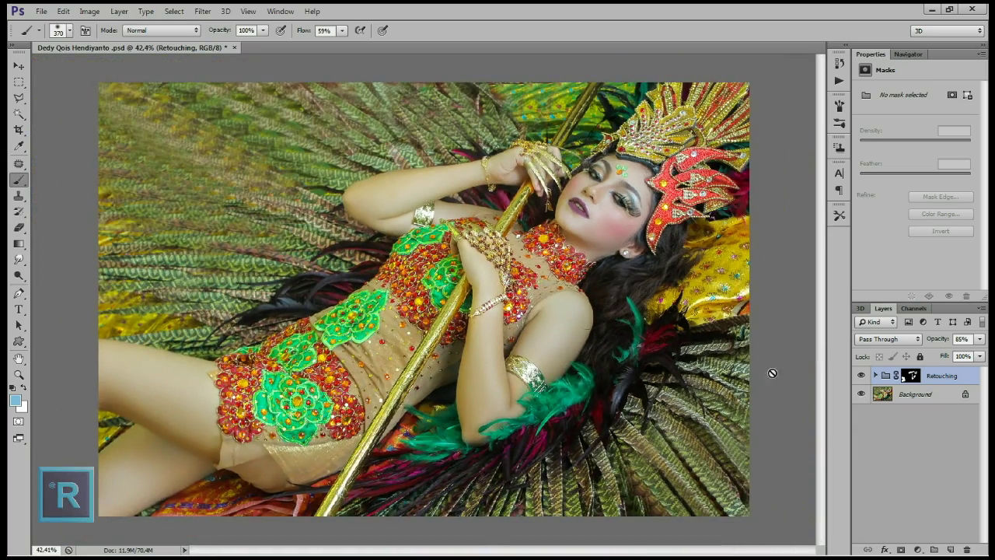
- Add a Selective Color adjustment on Whites, adjusting yellow and lowering black to brighten them
{"action": "left_click", "coordinate": [918, 549]}
{"action": "left_click", "coordinate": [922, 537]}
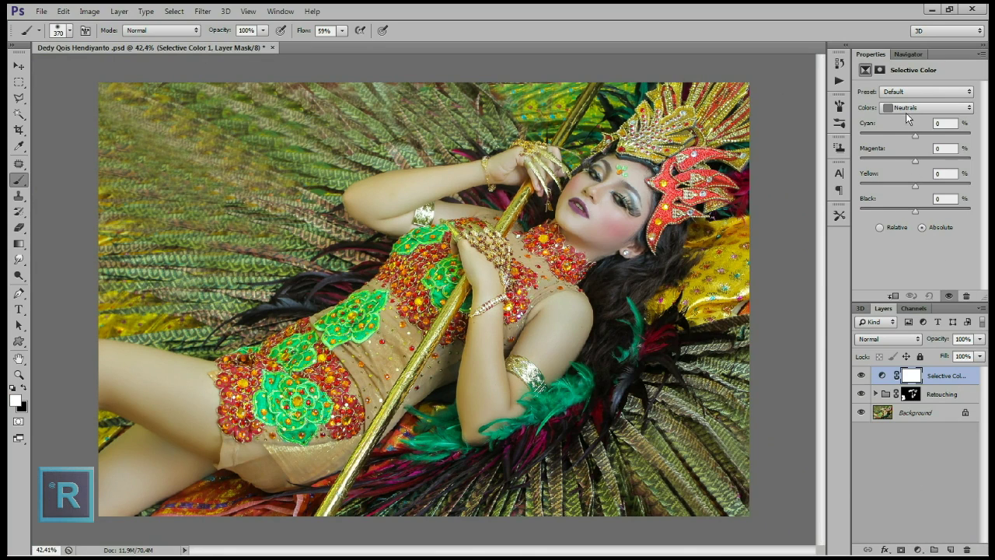
{"action": "left_click", "coordinate": [906, 112]}
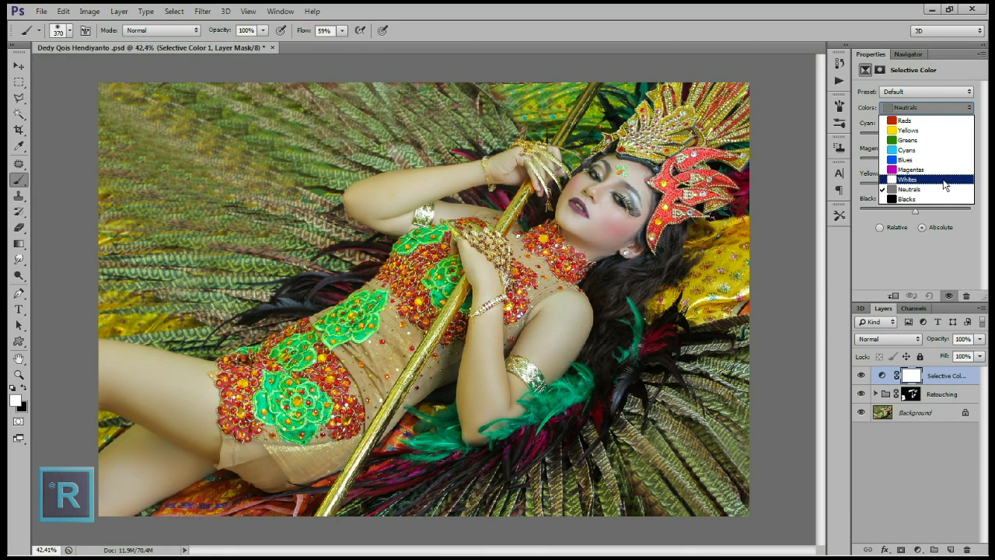
{"action": "left_click", "coordinate": [945, 185]}
{"action": "left_click", "coordinate": [917, 186]}
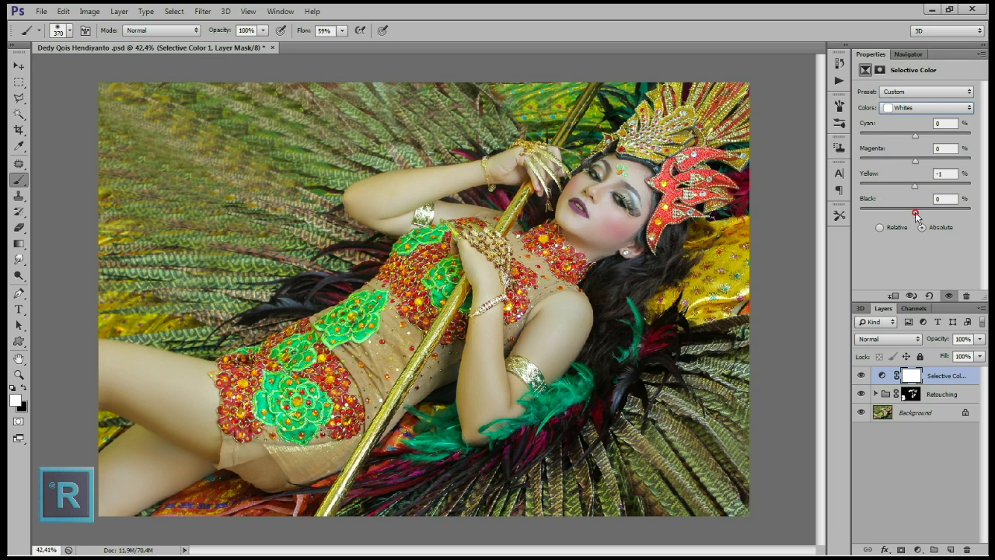
{"action": "left_click_drag", "start_coordinate": [916, 213], "coordinate": [904, 212]}
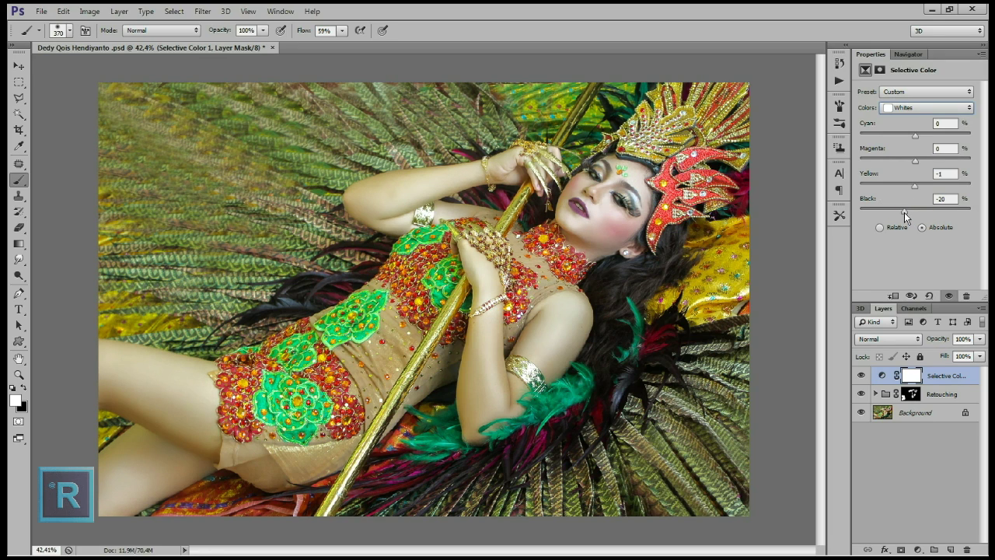
- Reduce magenta and cyan in the whites, toggling the adjustment to compare
{"action": "left_click", "coordinate": [860, 375]}
{"action": "left_click", "coordinate": [861, 376]}
{"action": "left_click", "coordinate": [861, 376]}
{"action": "left_click", "coordinate": [862, 376]}
{"action": "left_click_drag", "start_coordinate": [915, 159], "coordinate": [903, 160]}
{"action": "left_click_drag", "start_coordinate": [914, 137], "coordinate": [908, 135]}
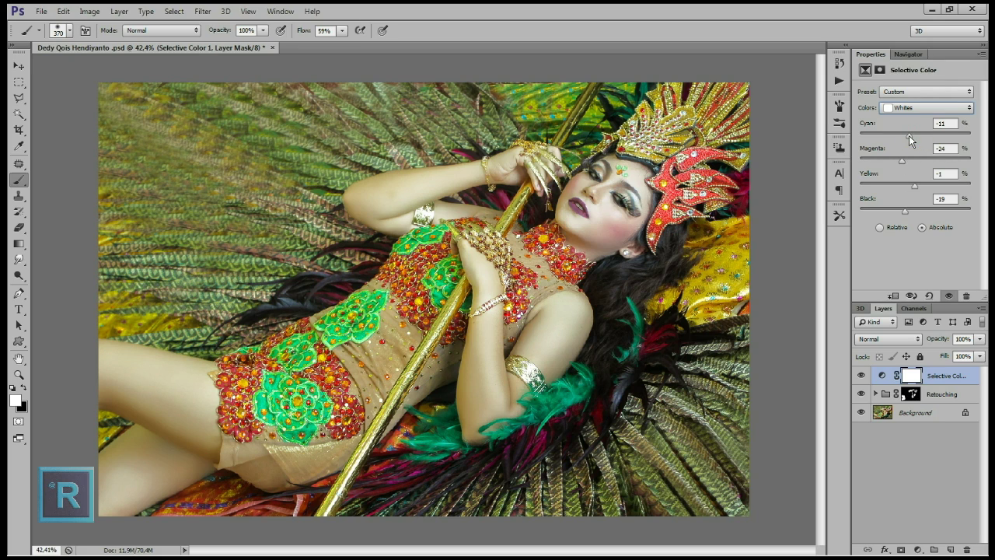
{"action": "left_click", "coordinate": [860, 375]}
{"action": "left_click", "coordinate": [861, 376]}
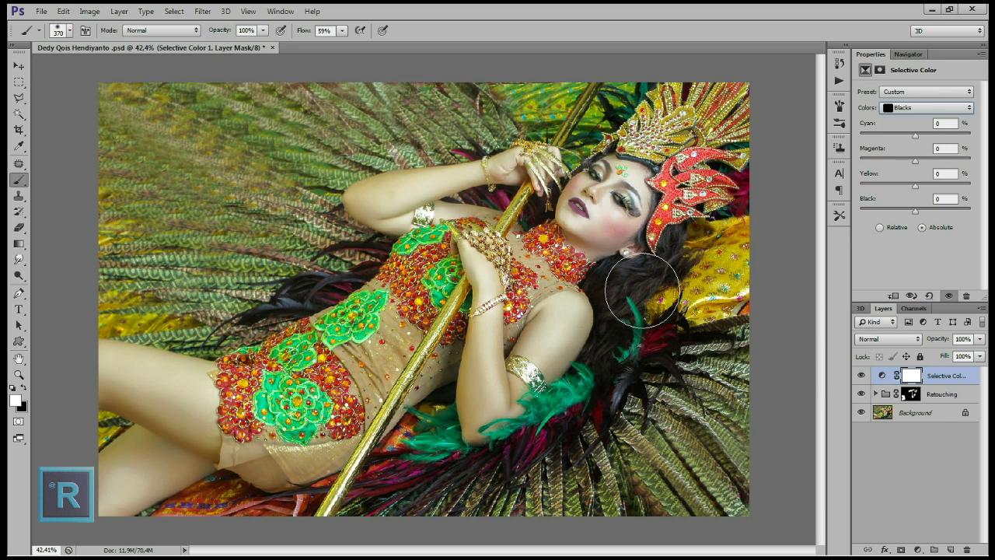
- Zoom out, recheck the Selective Color effect, and add a new empty Layer 1 on top
{"action": "left_click", "coordinate": [908, 378]}
{"action": "key", "text": "ctrl+minus"}
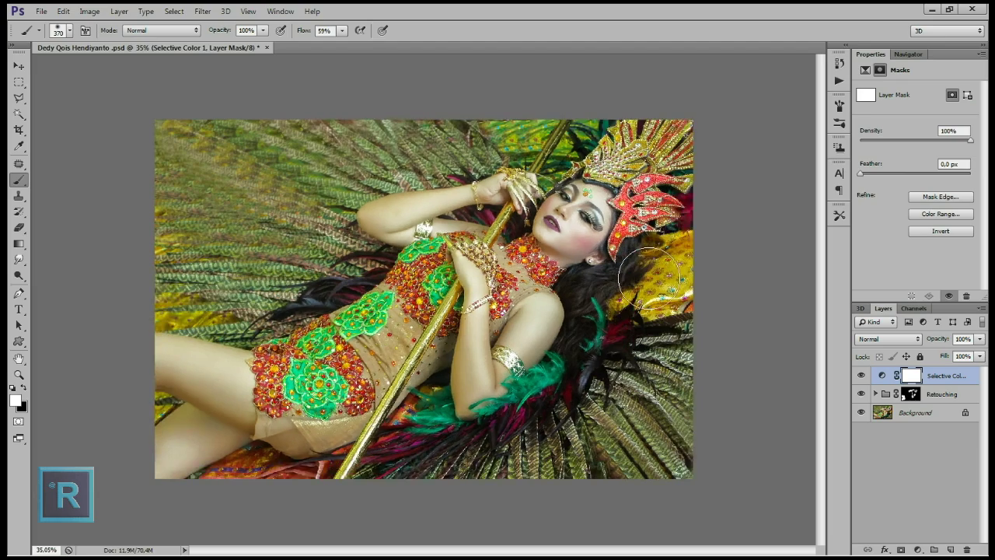
{"action": "left_click", "coordinate": [860, 375]}
{"action": "left_click", "coordinate": [861, 375]}
{"action": "scroll", "coordinate": [684, 253], "scroll_direction": "up", "scroll_amount": 1}
{"action": "scroll", "coordinate": [683, 251], "scroll_direction": "down", "scroll_amount": 1}
{"action": "left_click", "coordinate": [950, 549]}
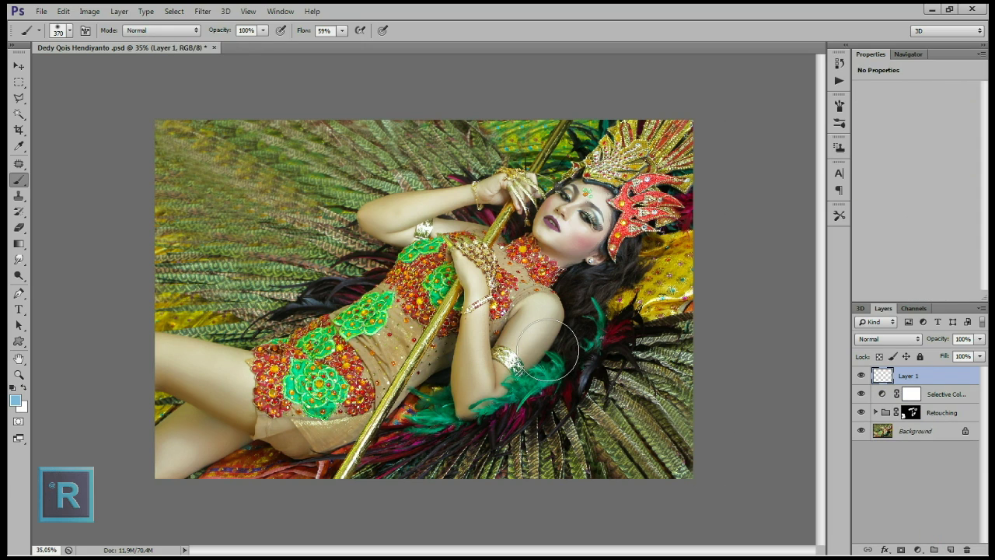
- Set the foreground colour to bright yellow ffcc00
{"action": "left_click", "coordinate": [15, 398]}
{"action": "left_click_drag", "start_coordinate": [842, 501], "coordinate": [846, 505]}
{"action": "key", "text": "ctrl+a"}
{"action": "type", "text": "ffcc00"}
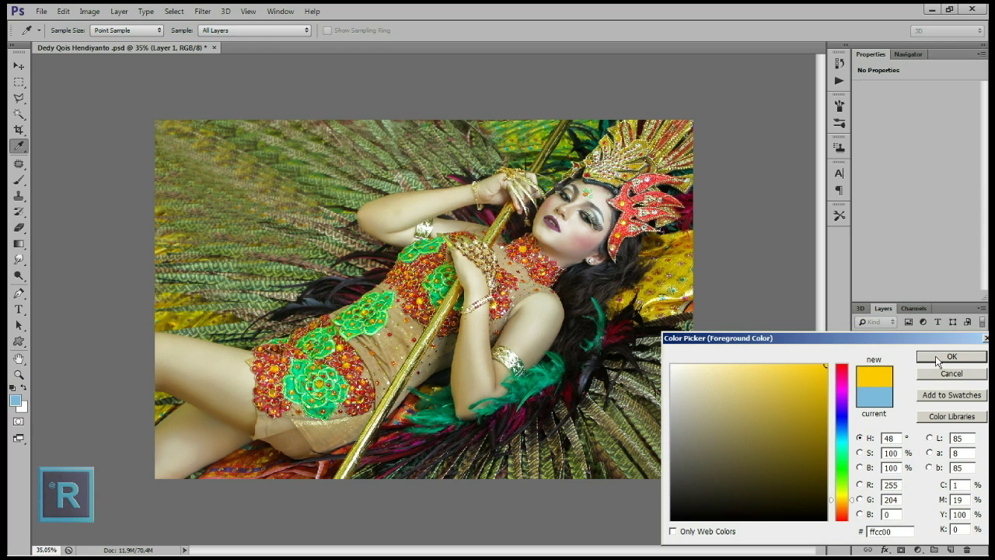
{"action": "left_click", "coordinate": [937, 361]}
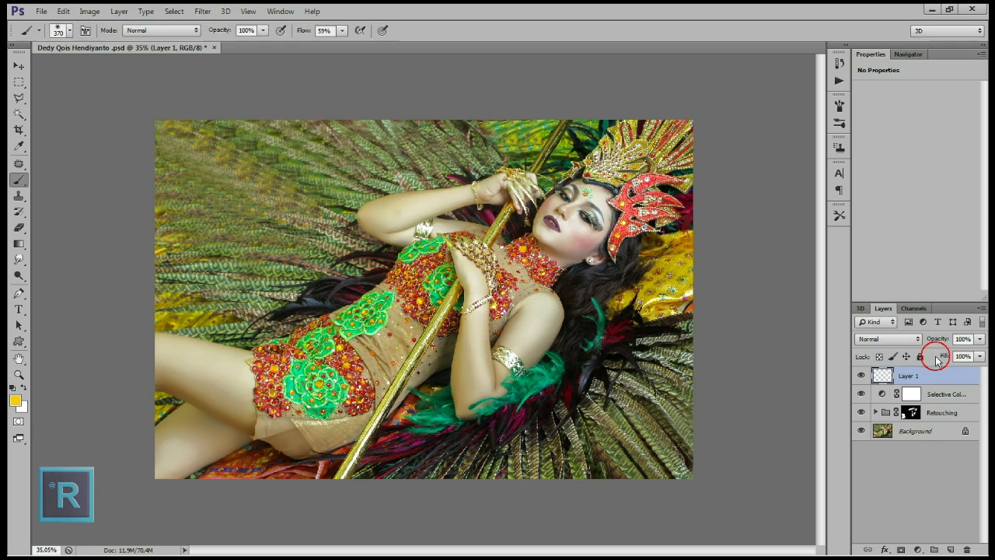
- Draw a linear yellow-to-transparent gradient from the top-left corner and begin stretching it wider
{"action": "left_click", "coordinate": [21, 243]}
{"action": "left_click", "coordinate": [134, 30]}
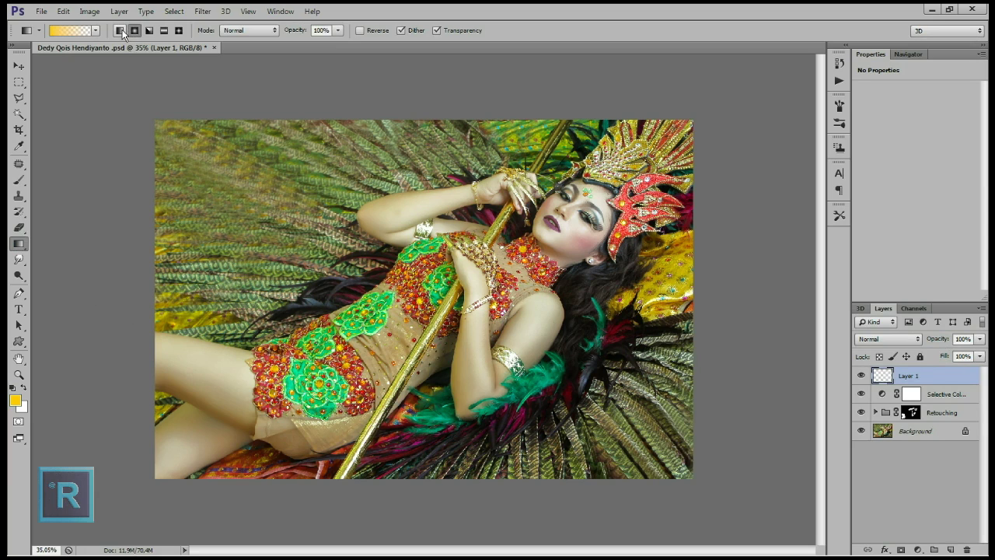
{"action": "left_click", "coordinate": [121, 32]}
{"action": "left_click_drag", "start_coordinate": [172, 118], "coordinate": [455, 290]}
{"action": "left_click_drag", "start_coordinate": [397, 252], "coordinate": [471, 298]}
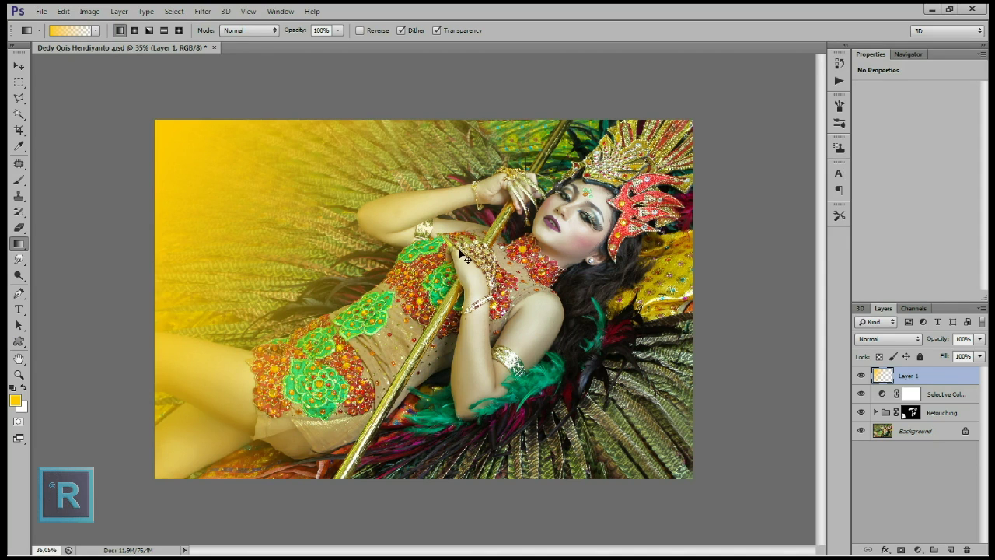
{"action": "key", "text": "ctrl+t"}
{"action": "left_click_drag", "start_coordinate": [591, 210], "coordinate": [772, 175]}
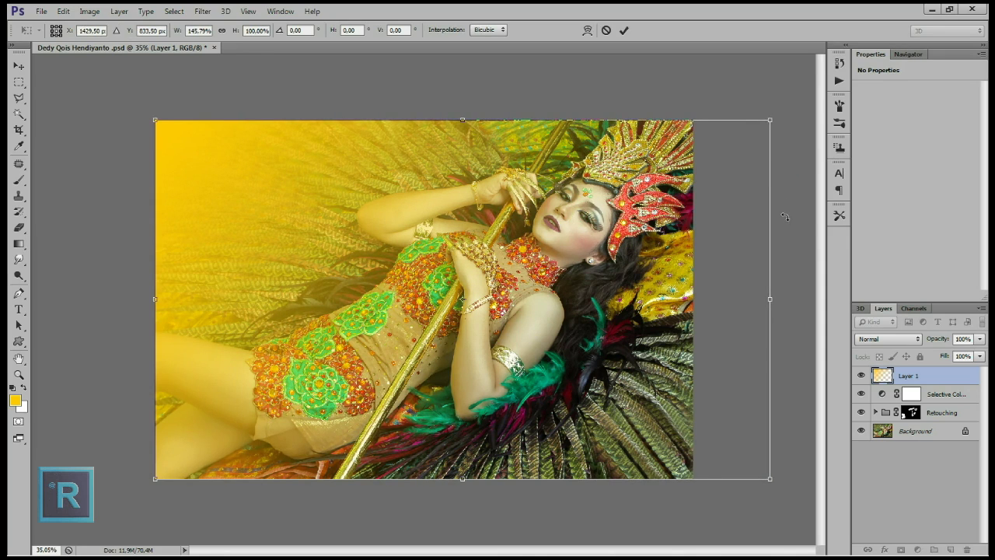
- Rotate the yellow gradient about 6°, stretch it wider and taller, and commit the transform
{"action": "left_click_drag", "start_coordinate": [782, 195], "coordinate": [782, 221]}
{"action": "left_click_drag", "start_coordinate": [694, 265], "coordinate": [671, 242]}
{"action": "mouse_move", "coordinate": [743, 296]}
{"action": "left_mouse_down"}
{"action": "mouse_move", "coordinate": [769, 290]}
{"action": "mouse_move", "coordinate": [779, 300]}
{"action": "left_mouse_up"}
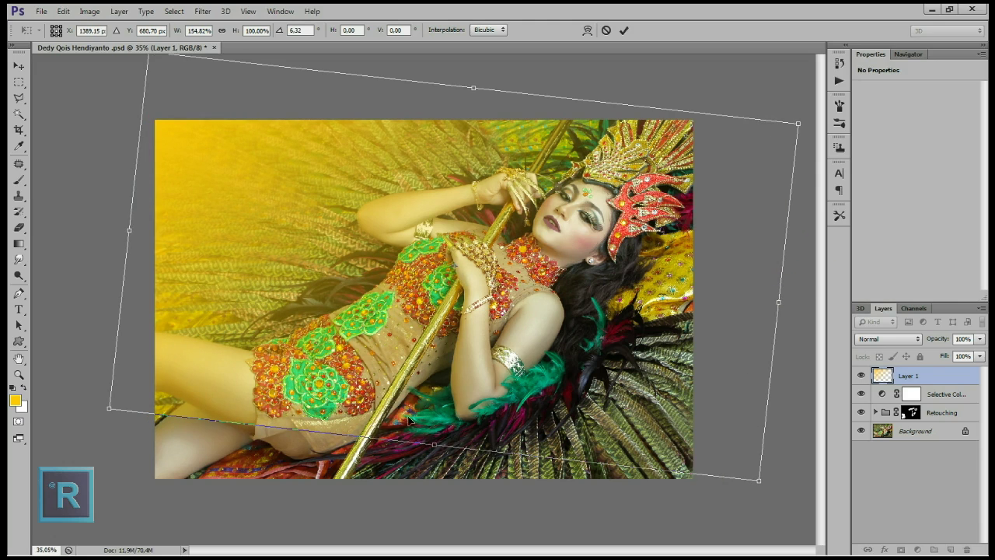
{"action": "left_click_drag", "start_coordinate": [401, 444], "coordinate": [329, 502]}
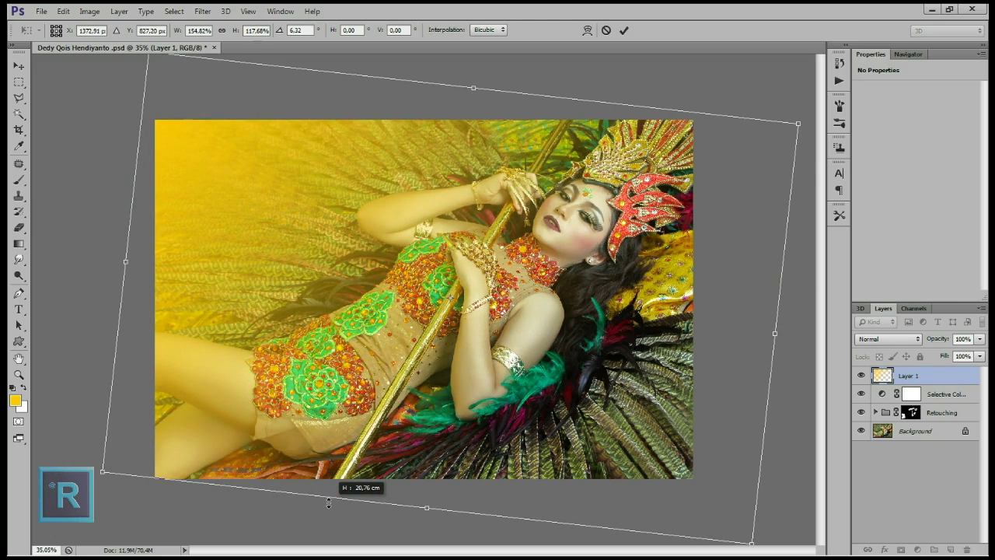
{"action": "mouse_move", "coordinate": [404, 459]}
{"action": "left_mouse_down"}
{"action": "mouse_move", "coordinate": [393, 435]}
{"action": "mouse_move", "coordinate": [374, 448]}
{"action": "left_mouse_up"}
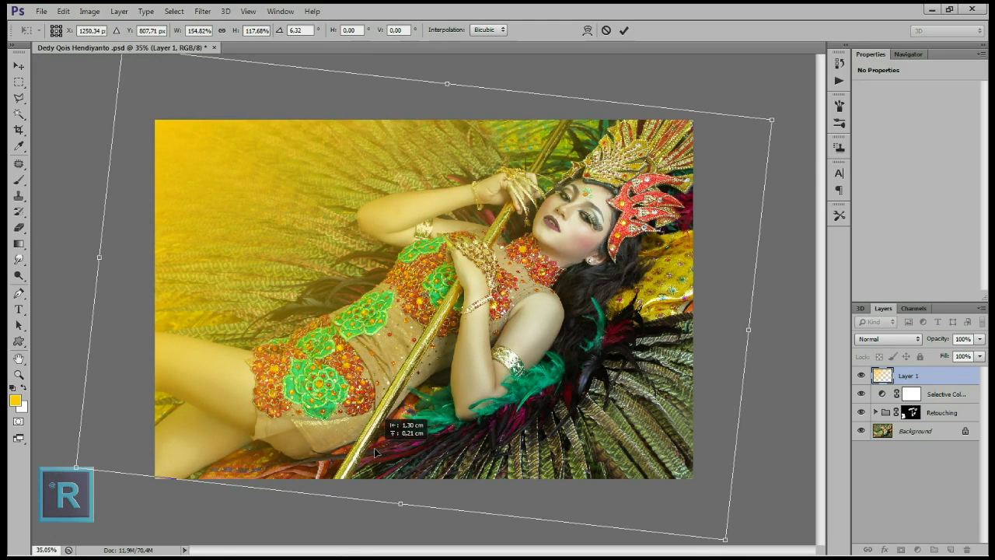
{"action": "key", "text": "Return"}
{"action": "key", "text": "g"}
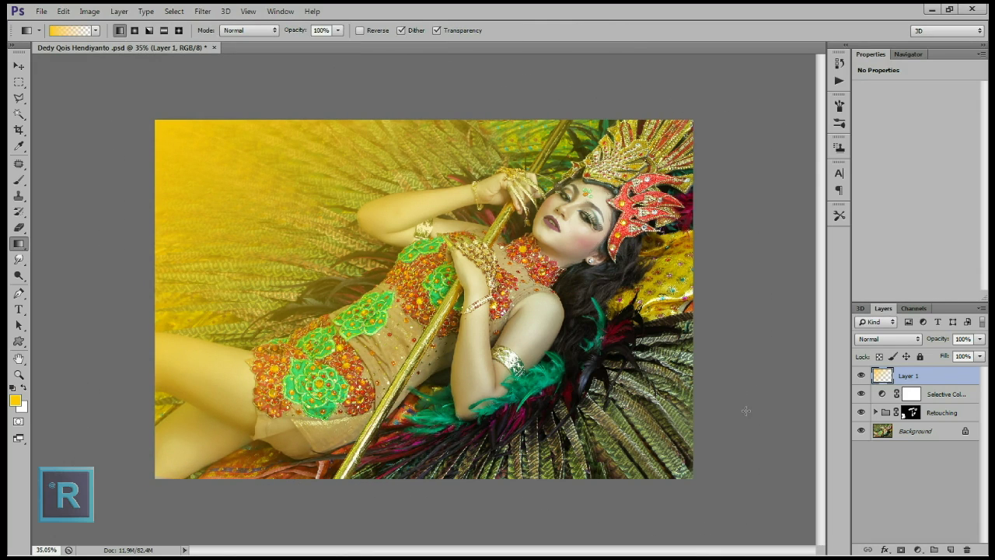
- Blend the yellow layer in Hard Light at 49% opacity, then duplicate it
{"action": "left_click", "coordinate": [886, 339]}
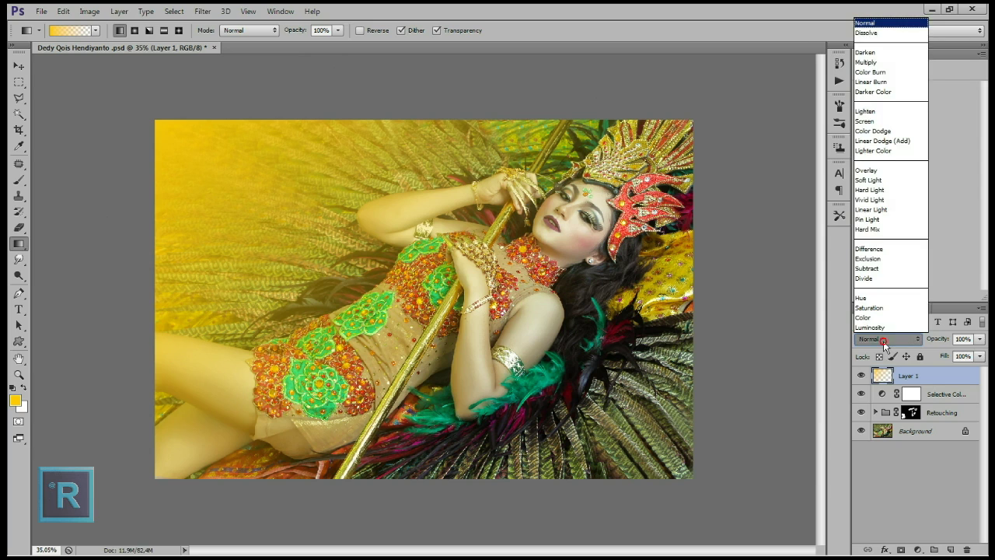
{"action": "left_click", "coordinate": [878, 180]}
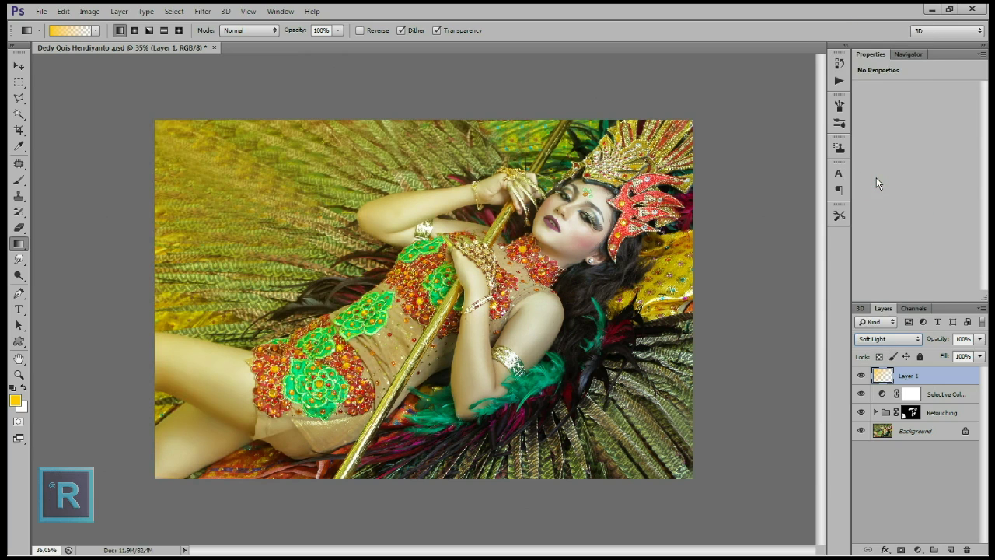
{"action": "left_click", "coordinate": [886, 339]}
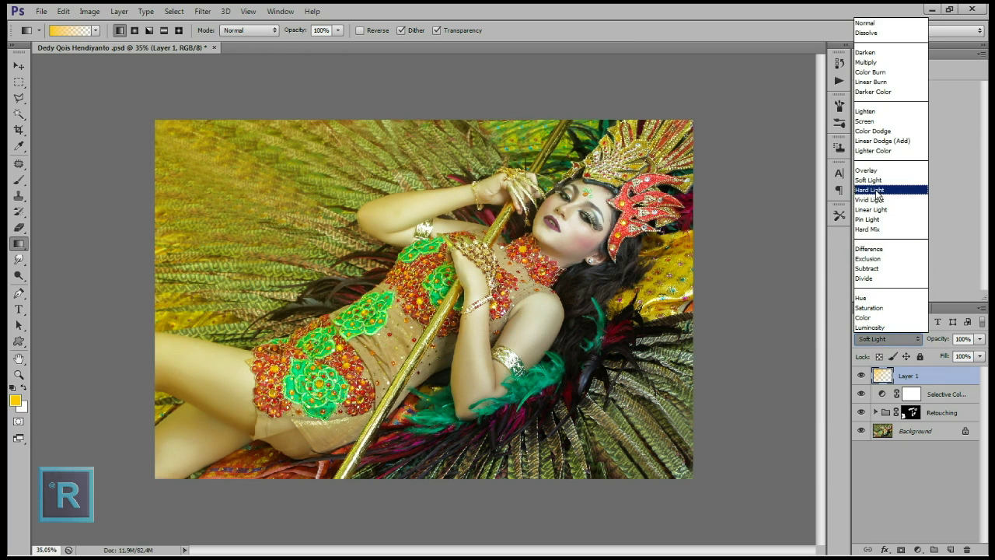
{"action": "left_click", "coordinate": [876, 190]}
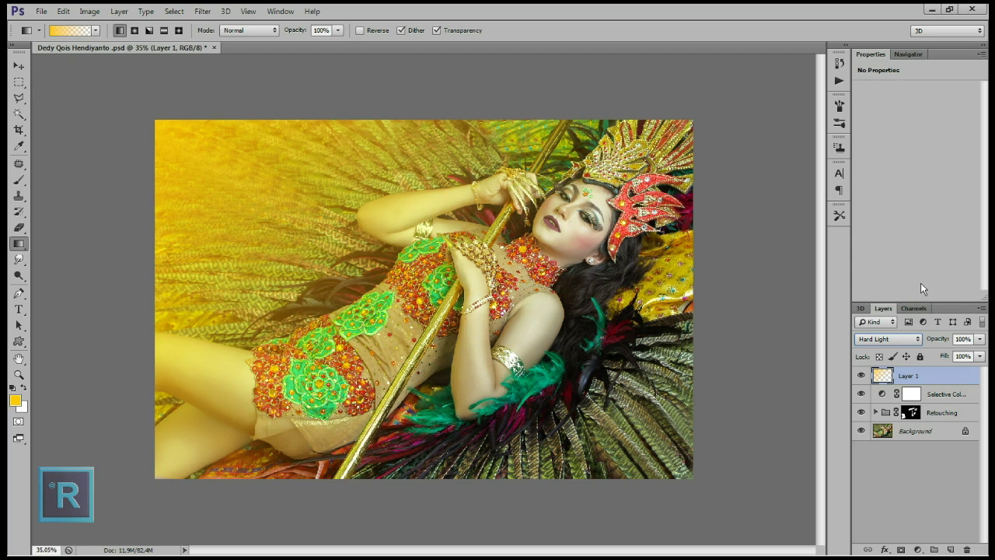
{"action": "left_click", "coordinate": [980, 339]}
{"action": "left_click_drag", "start_coordinate": [980, 352], "coordinate": [950, 356]}
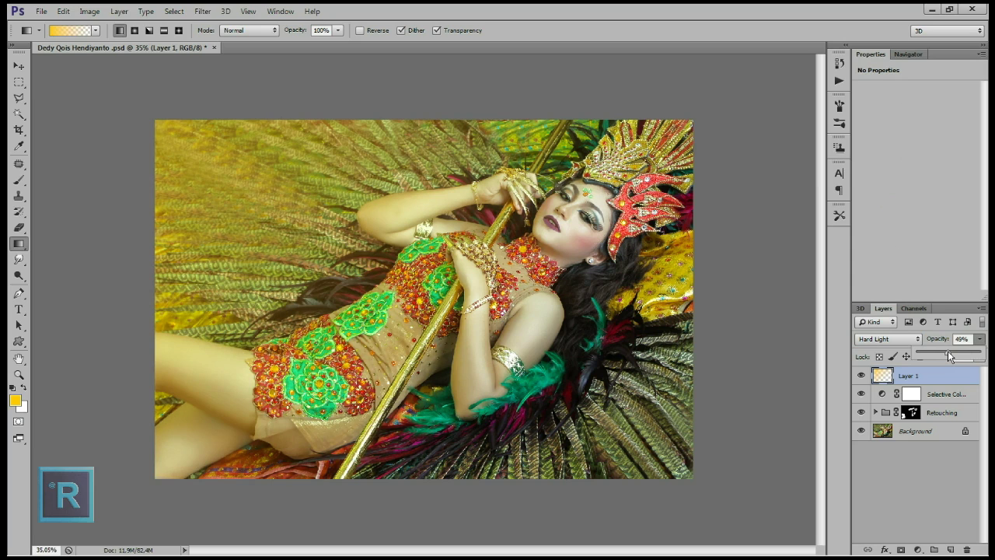
{"action": "left_click_drag", "start_coordinate": [953, 381], "coordinate": [952, 549]}
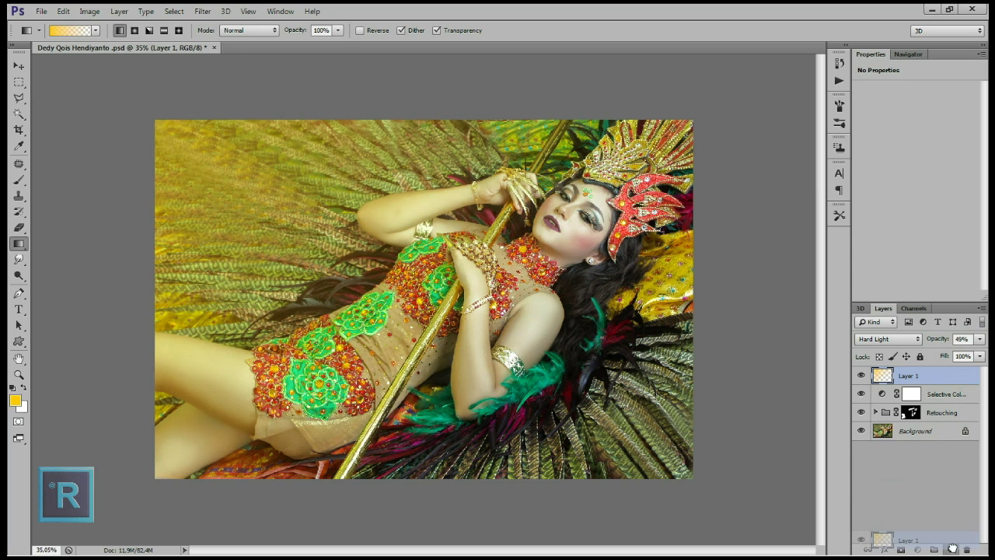
- Set the first copy to Soft Light at 38% opacity and duplicate it again
{"action": "left_click", "coordinate": [905, 337]}
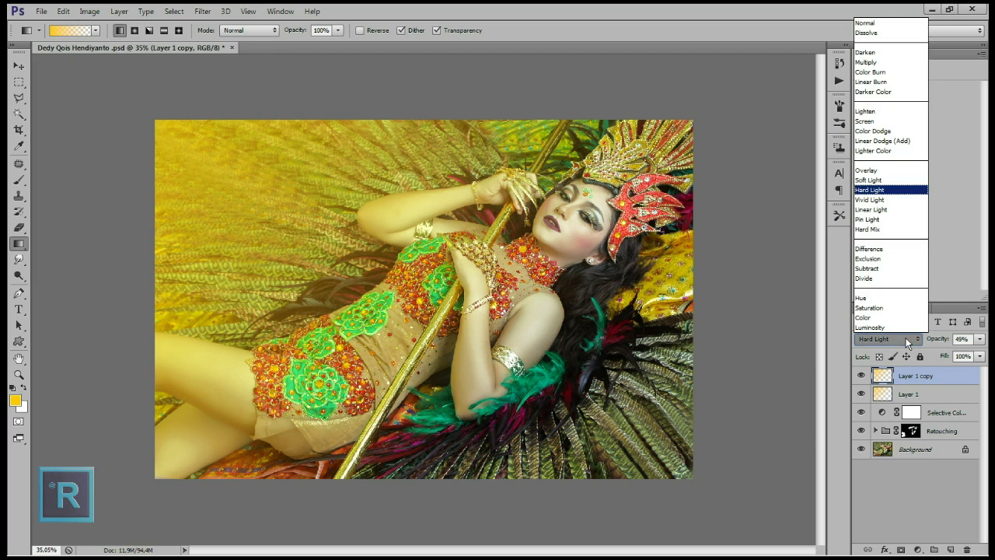
{"action": "left_click", "coordinate": [869, 179]}
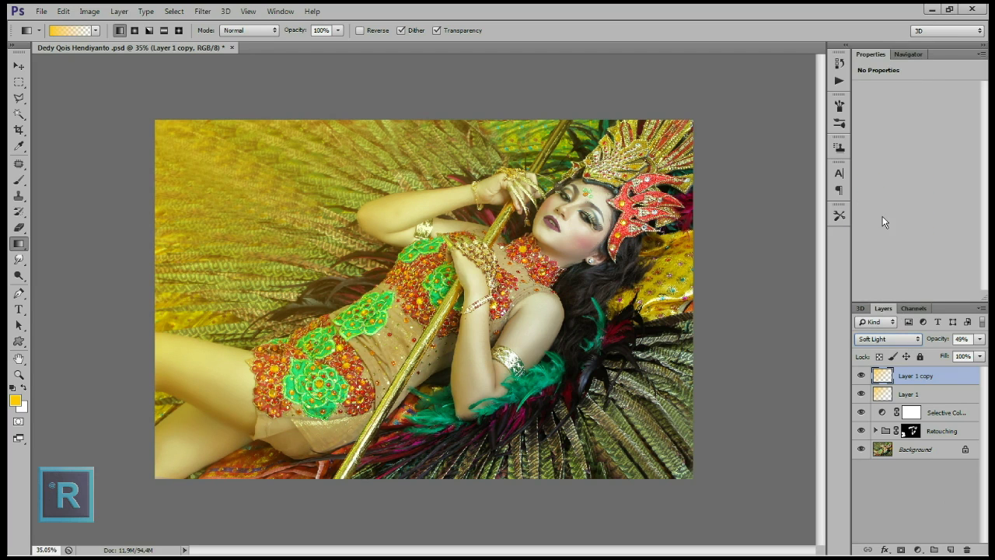
{"action": "left_click", "coordinate": [980, 338]}
{"action": "left_click_drag", "start_coordinate": [951, 355], "coordinate": [945, 356]}
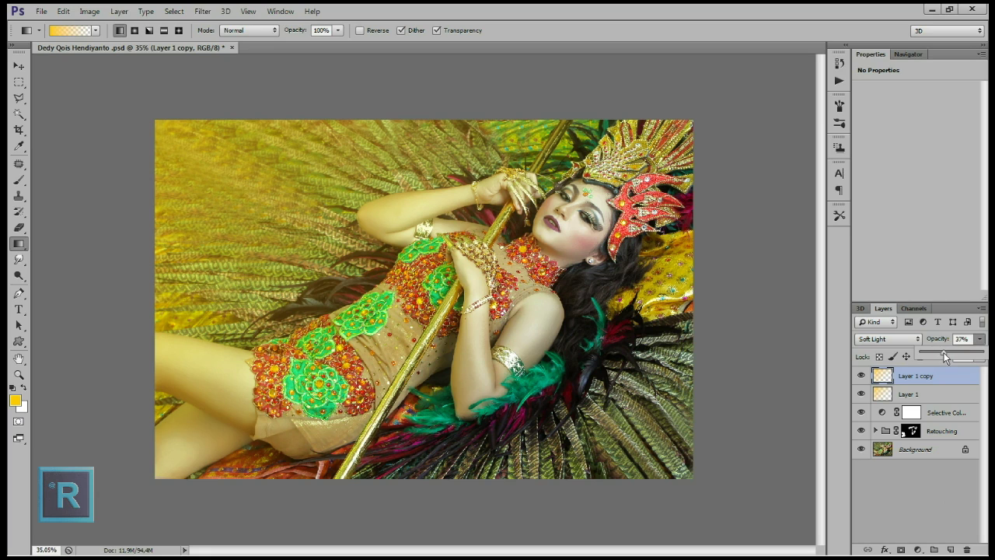
{"action": "left_click_drag", "start_coordinate": [939, 378], "coordinate": [950, 548]}
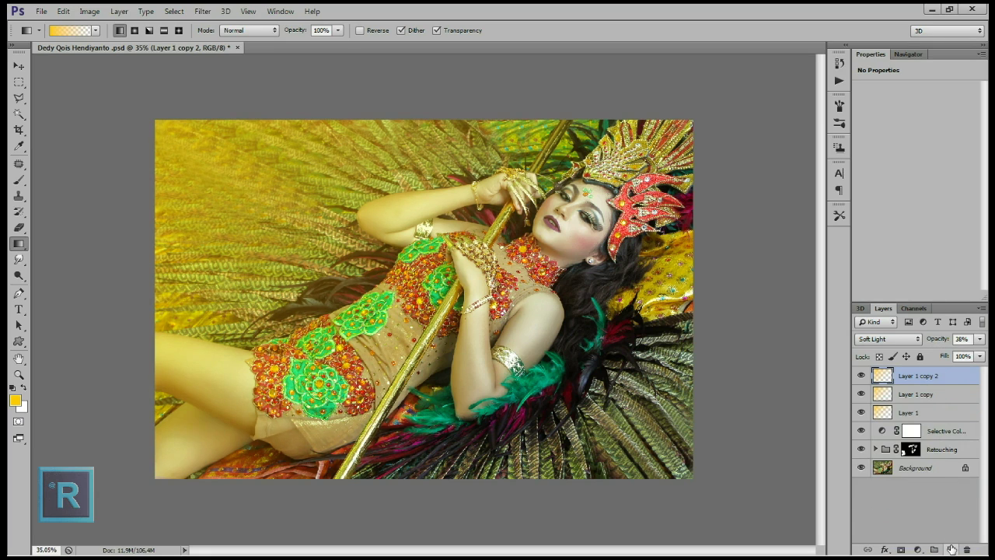
- Flip the new copy vertically and horizontally, then rotate and reposition it
{"action": "key", "text": "ctrl+t"}
{"action": "right_click", "coordinate": [412, 176]}
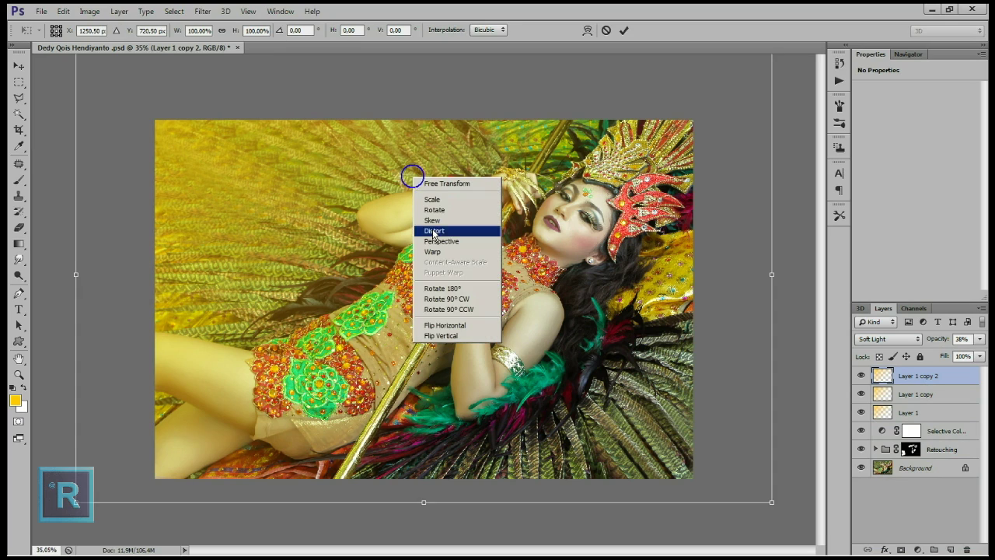
{"action": "left_click", "coordinate": [464, 335]}
{"action": "key", "text": "ctrl+0"}
{"action": "right_click", "coordinate": [453, 317]}
{"action": "left_click", "coordinate": [485, 465]}
{"action": "mouse_move", "coordinate": [434, 399]}
{"action": "left_mouse_down"}
{"action": "mouse_move", "coordinate": [476, 392]}
{"action": "mouse_move", "coordinate": [426, 402]}
{"action": "mouse_move", "coordinate": [459, 401]}
{"action": "left_mouse_up"}
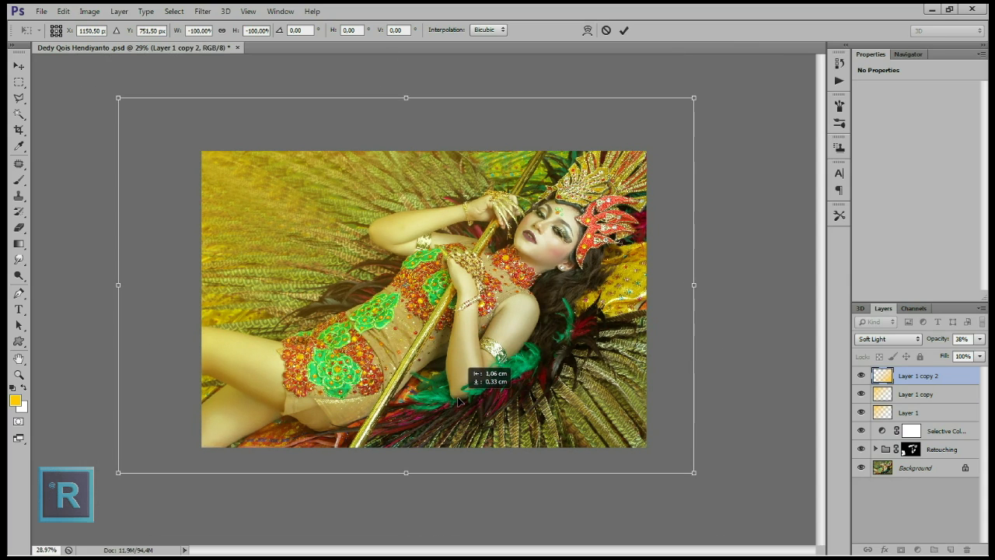
{"action": "left_click_drag", "start_coordinate": [742, 343], "coordinate": [746, 264]}
{"action": "left_click_drag", "start_coordinate": [649, 280], "coordinate": [647, 314]}
{"action": "key", "text": "Return"}
- Raise the flipped light-leak copy's opacity to 100%
{"action": "key", "text": "g"}
{"action": "left_click", "coordinate": [979, 339]}
{"action": "left_click_drag", "start_coordinate": [972, 350], "coordinate": [983, 352]}
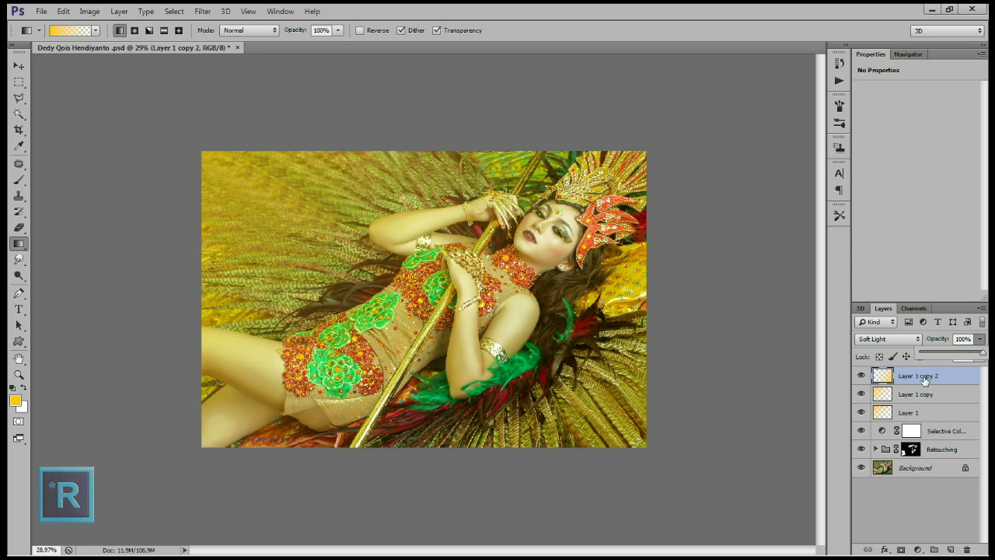
{"action": "left_click", "coordinate": [926, 379]}
- Toggle the flipped light-leak copy off and on to compare
{"action": "left_click", "coordinate": [863, 376]}
{"action": "left_click", "coordinate": [863, 376]}
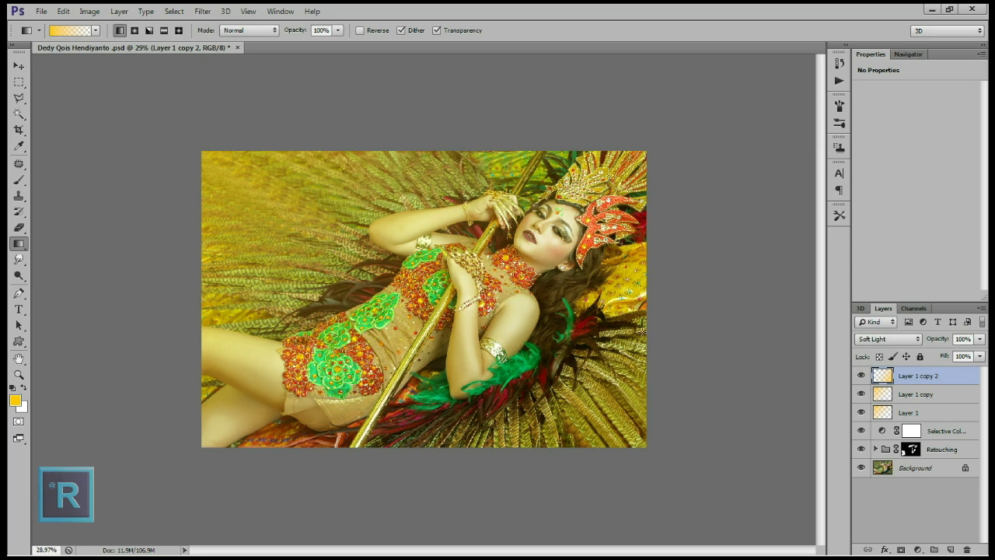
{"action": "scroll", "coordinate": [645, 333], "scroll_direction": "down", "scroll_amount": 1}
{"action": "scroll", "coordinate": [642, 330], "scroll_direction": "down", "scroll_amount": 2}
{"action": "scroll", "coordinate": [640, 330], "scroll_direction": "up", "scroll_amount": 2}
{"action": "scroll", "coordinate": [638, 333], "scroll_direction": "up", "scroll_amount": 1}
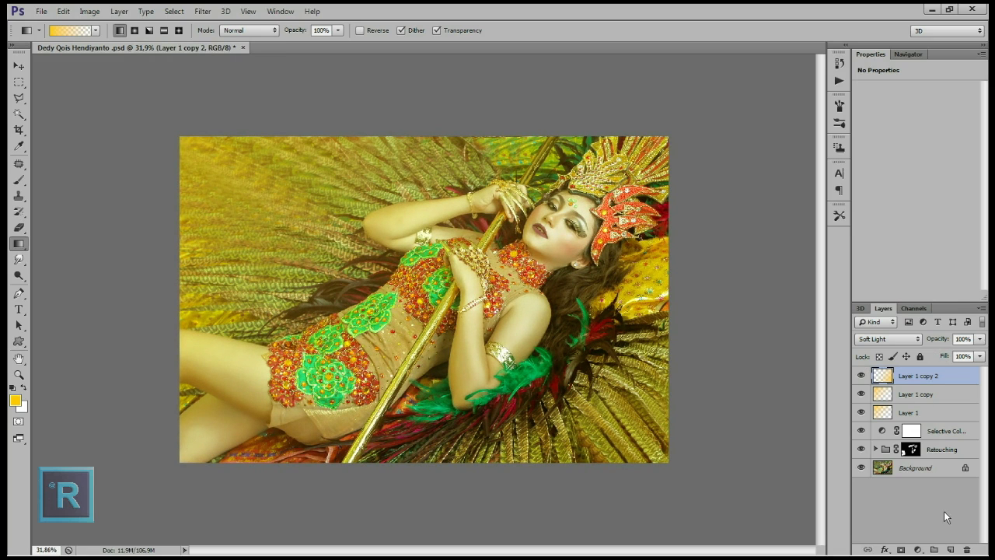
- Add a Curves layer, pull the midtones down and white output to 191, and target its mask
{"action": "left_click", "coordinate": [919, 550]}
{"action": "left_click", "coordinate": [921, 403]}
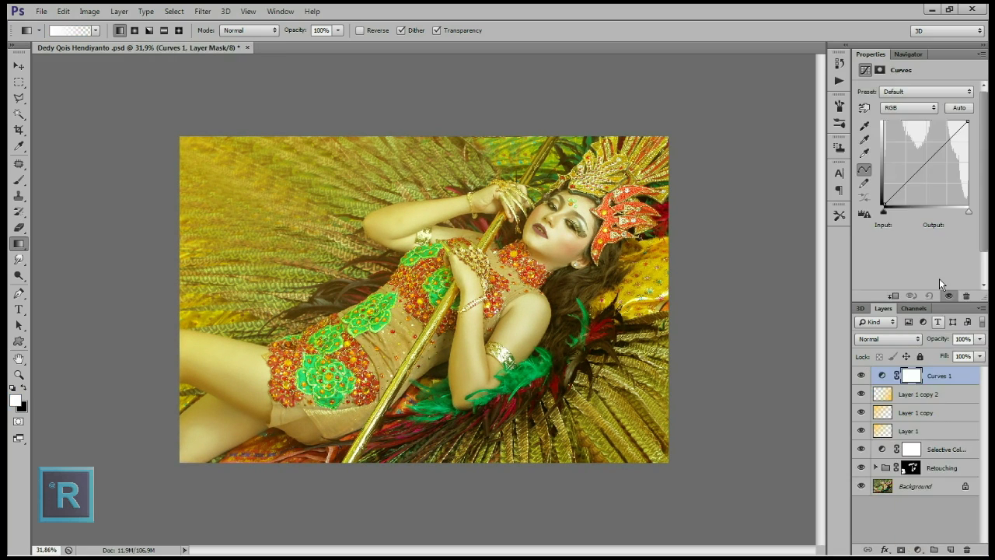
{"action": "left_click_drag", "start_coordinate": [938, 150], "coordinate": [940, 169]}
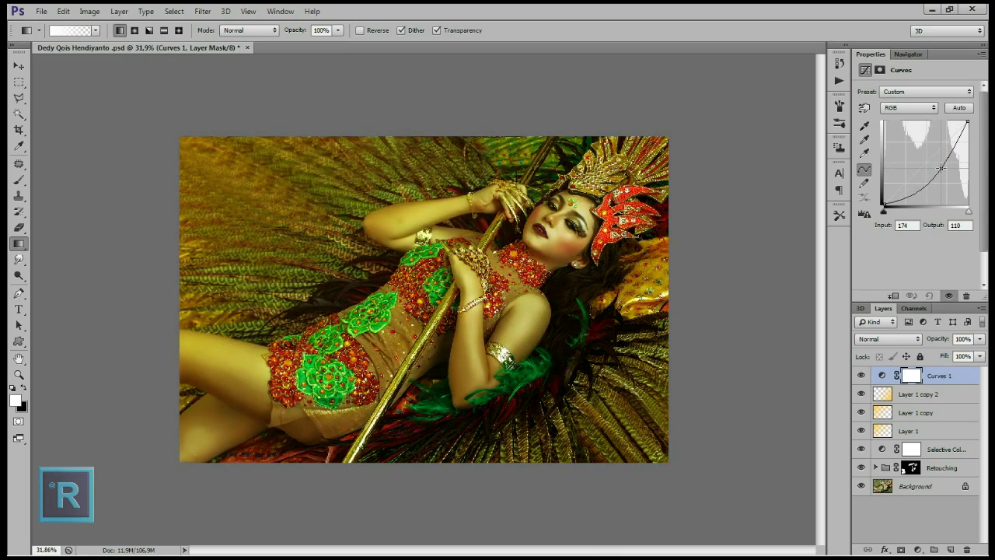
{"action": "left_click_drag", "start_coordinate": [968, 122], "coordinate": [975, 143]}
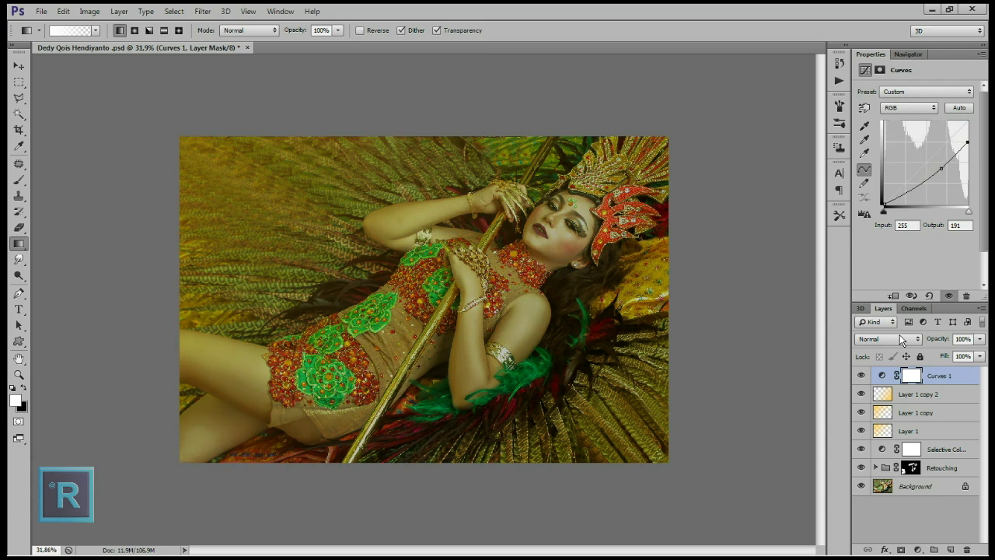
{"action": "left_click", "coordinate": [911, 376]}
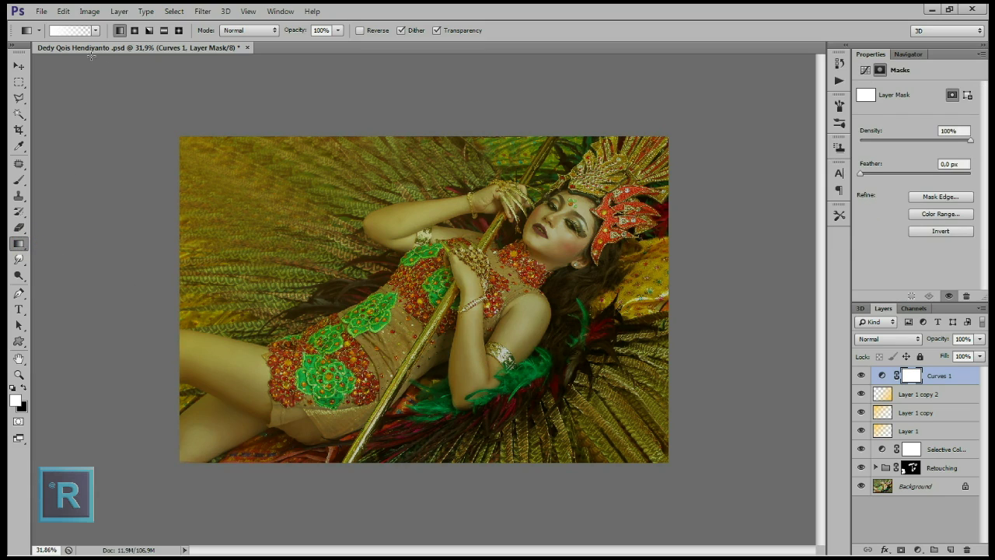
{"action": "left_click", "coordinate": [135, 30]}
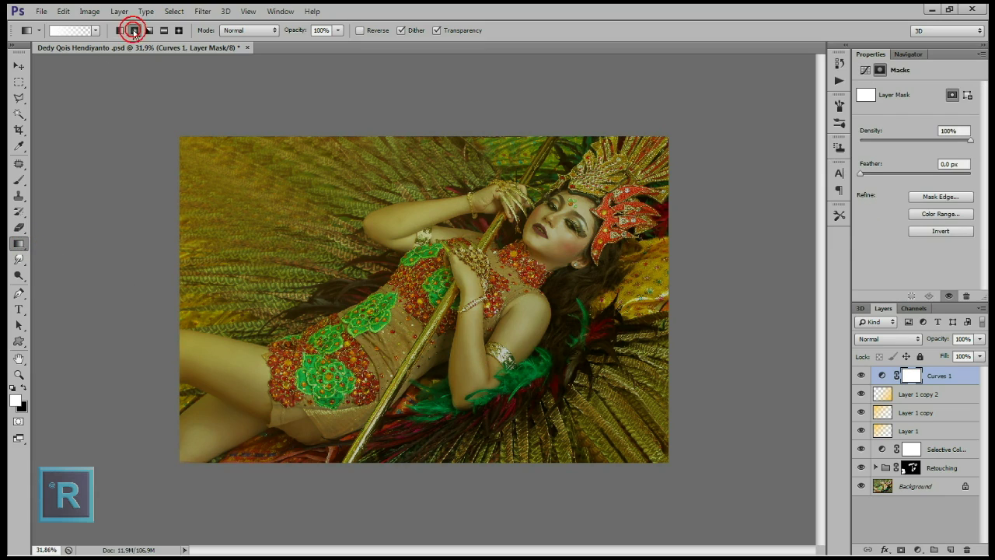
- Drag a black radial gradient from the centre on the Curves mask and start enlarging it
{"action": "left_click", "coordinate": [22, 387]}
{"action": "left_click_drag", "start_coordinate": [461, 280], "coordinate": [366, 354]}
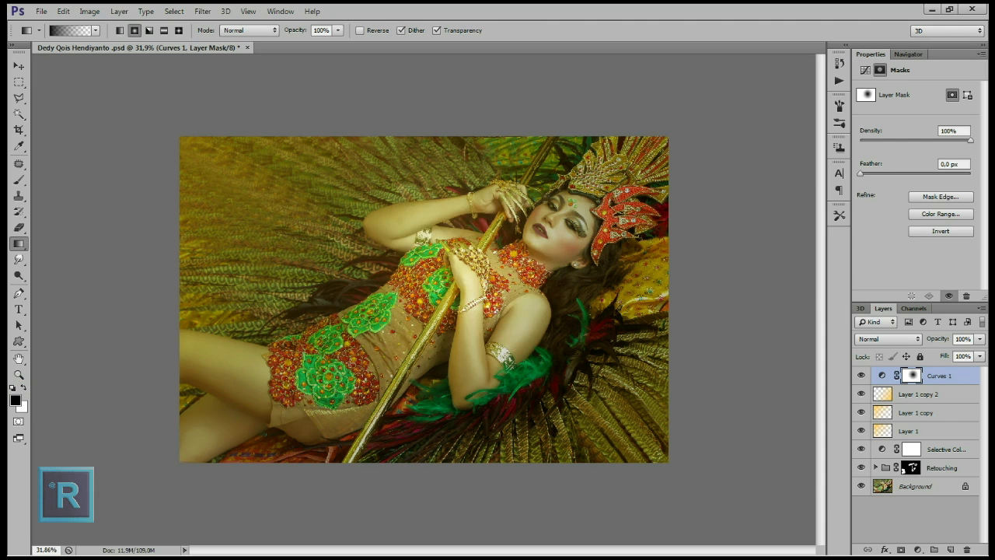
{"action": "key", "text": "ctrl+t"}
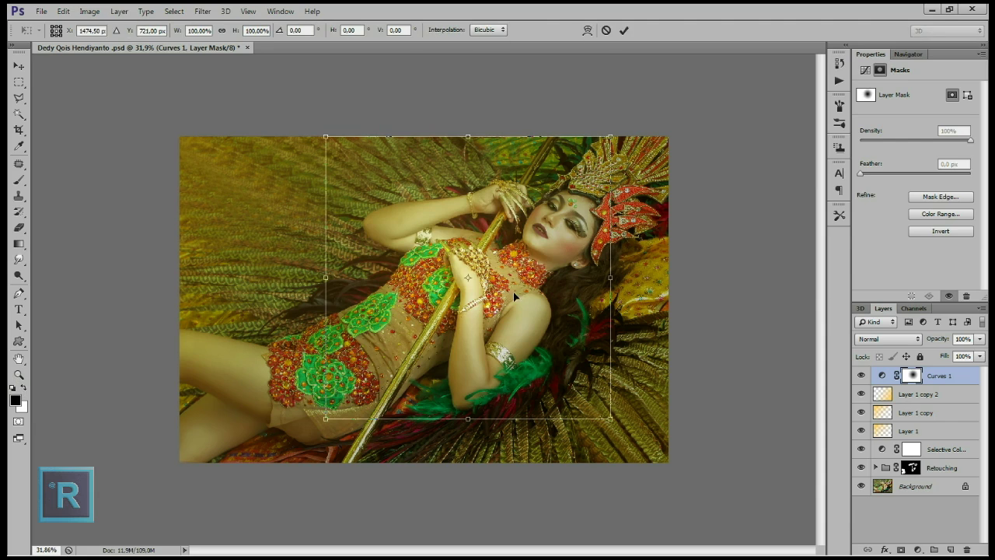
{"action": "left_click_drag", "start_coordinate": [611, 136], "coordinate": [633, 124]}
{"action": "left_click_drag", "start_coordinate": [678, 97], "coordinate": [677, 97]}
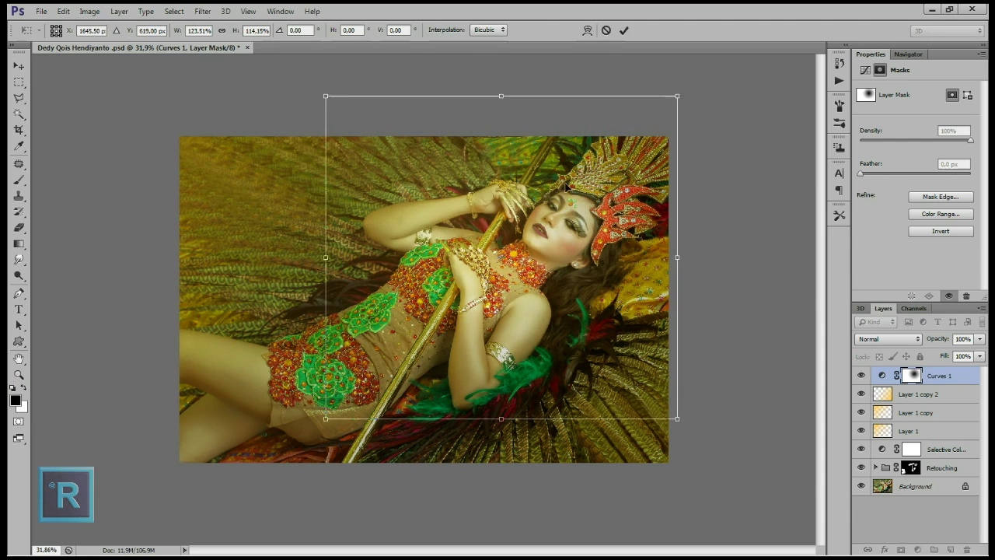
{"action": "mouse_move", "coordinate": [326, 418]}
{"action": "left_mouse_down"}
{"action": "mouse_move", "coordinate": [233, 479]}
{"action": "mouse_move", "coordinate": [153, 506]}
{"action": "left_mouse_up"}
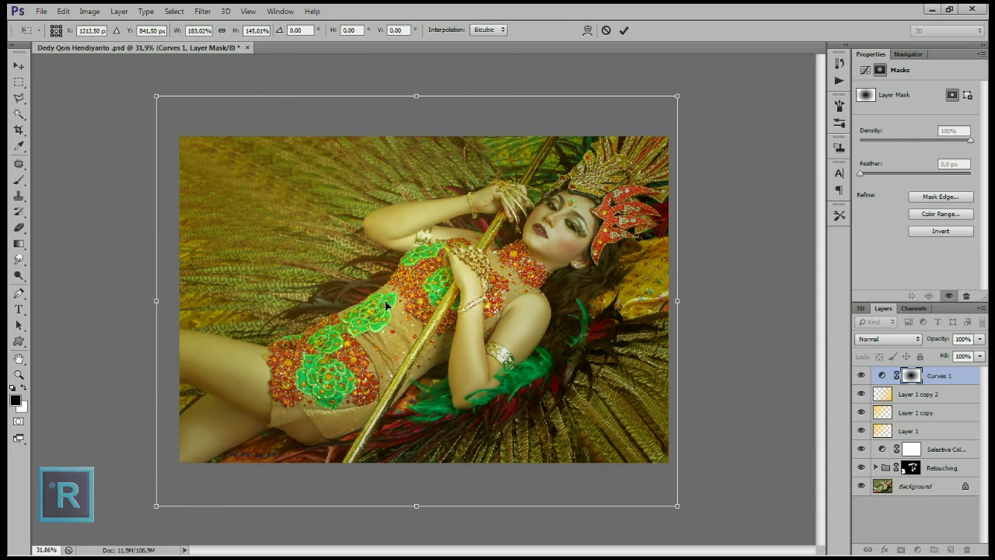
- Widen and reposition the radial mask past the canvas edges and apply the transform
{"action": "left_click_drag", "start_coordinate": [678, 97], "coordinate": [745, 69]}
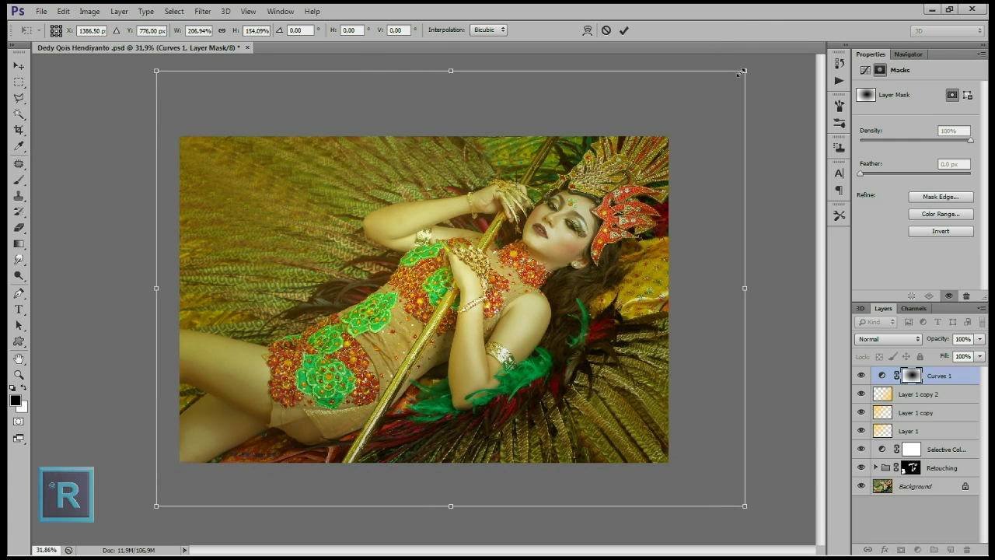
{"action": "left_click_drag", "start_coordinate": [151, 287], "coordinate": [143, 288]}
{"action": "left_click_drag", "start_coordinate": [443, 70], "coordinate": [450, 80]}
{"action": "left_click_drag", "start_coordinate": [481, 195], "coordinate": [492, 189]}
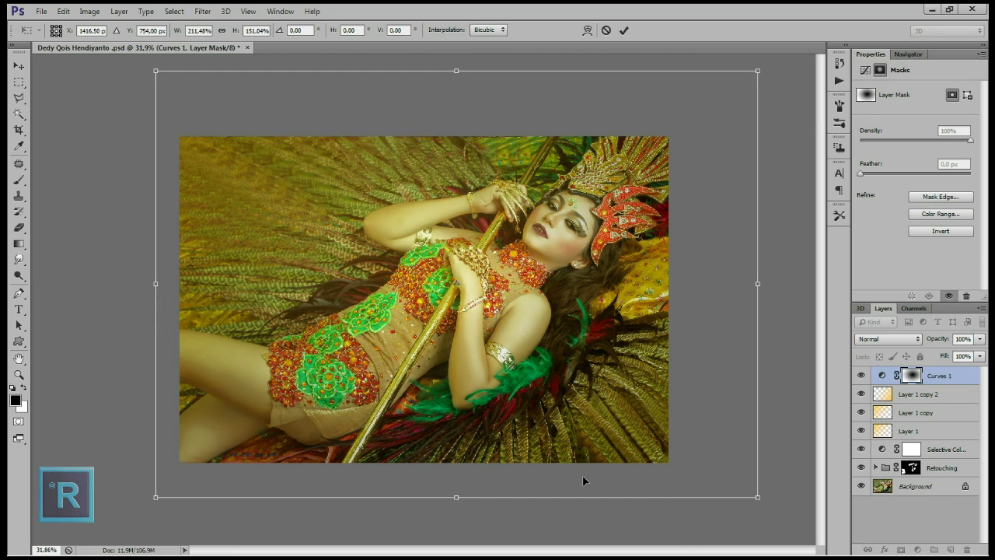
{"action": "left_click_drag", "start_coordinate": [768, 499], "coordinate": [760, 487]}
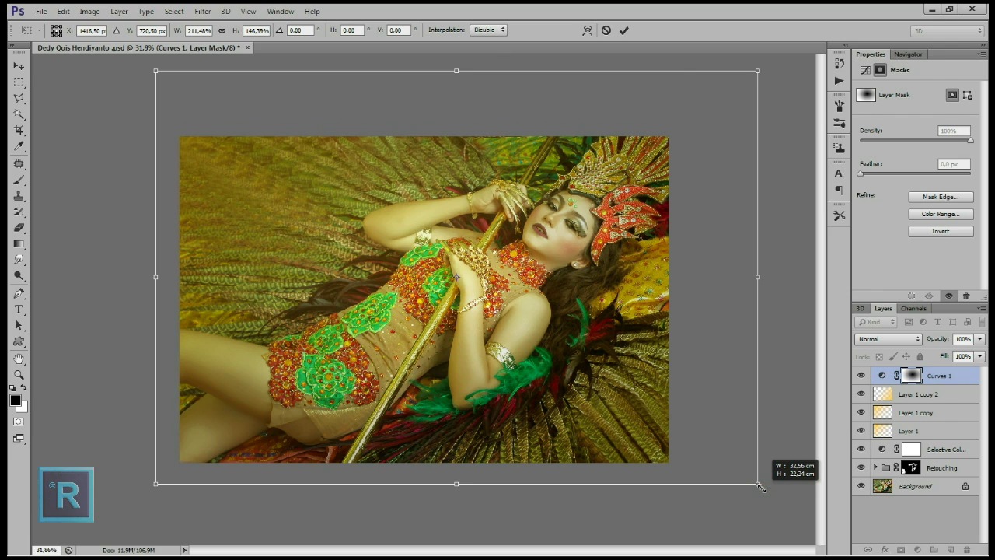
{"action": "left_click_drag", "start_coordinate": [456, 70], "coordinate": [461, 69]}
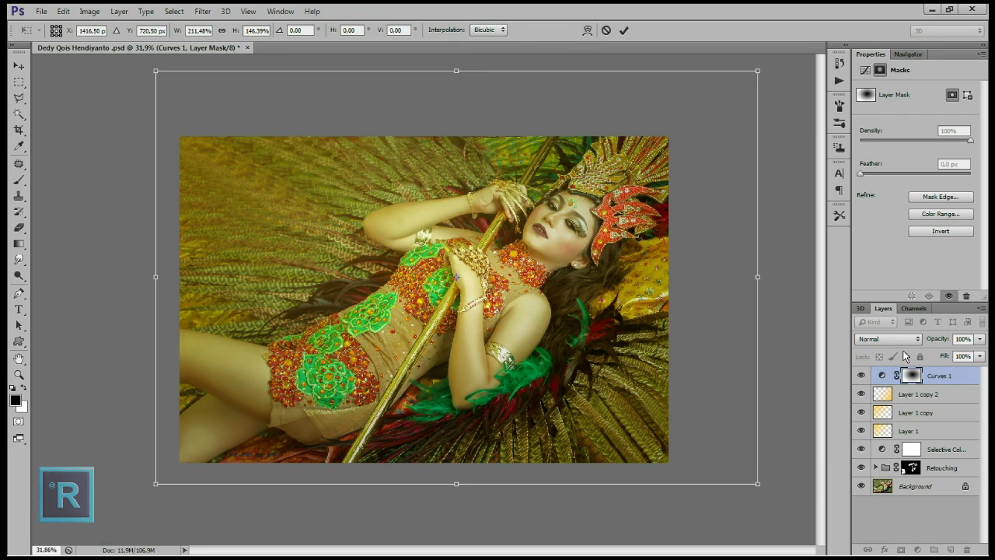
{"action": "left_click", "coordinate": [624, 31]}
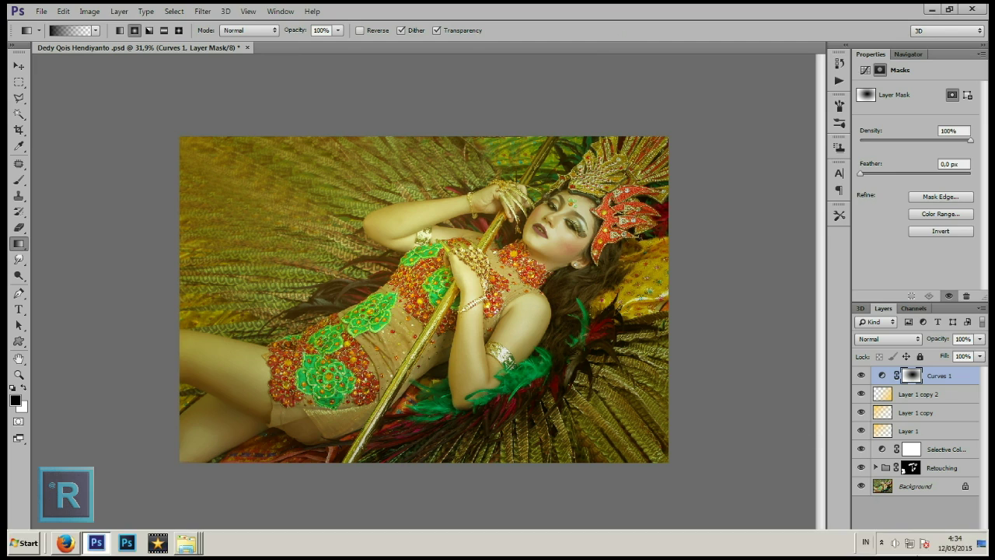
- Toggle the curves vignette off and on to compare
{"action": "left_click", "coordinate": [860, 374]}
{"action": "left_click", "coordinate": [860, 376]}
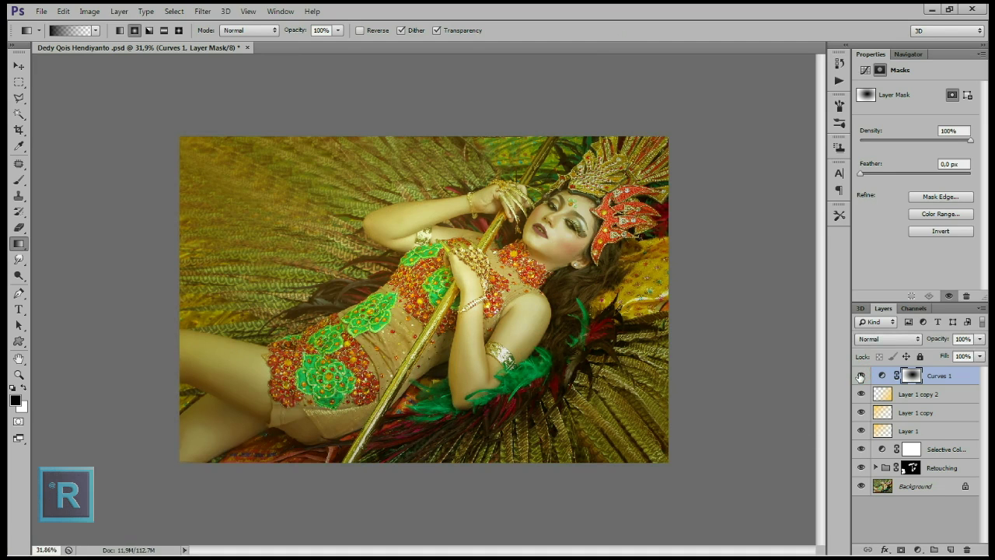
{"action": "scroll", "coordinate": [602, 309], "scroll_direction": "down", "scroll_amount": 2}
{"action": "scroll", "coordinate": [602, 310], "scroll_direction": "down", "scroll_amount": 1}
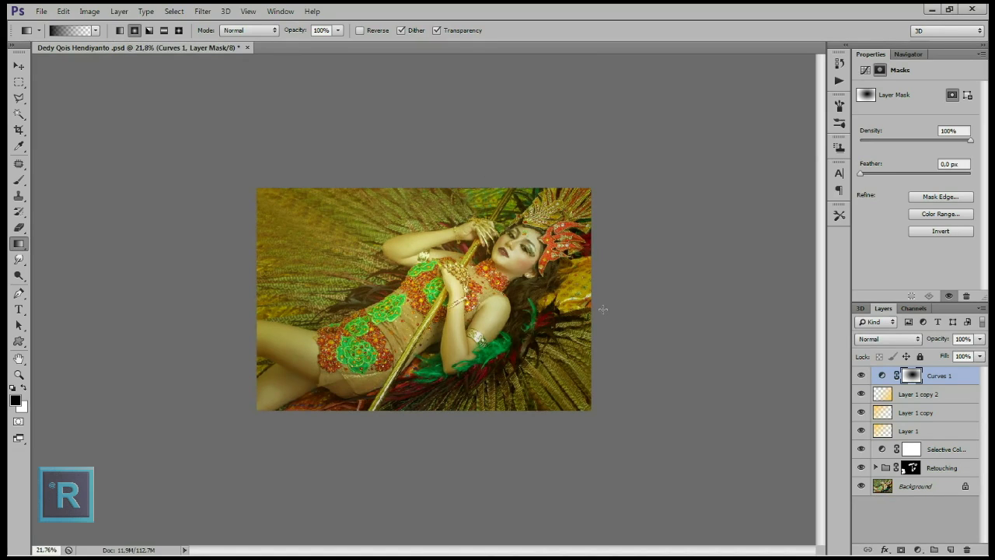
{"action": "scroll", "coordinate": [603, 310], "scroll_direction": "up", "scroll_amount": 1}
{"action": "scroll", "coordinate": [602, 309], "scroll_direction": "up", "scroll_amount": 1}
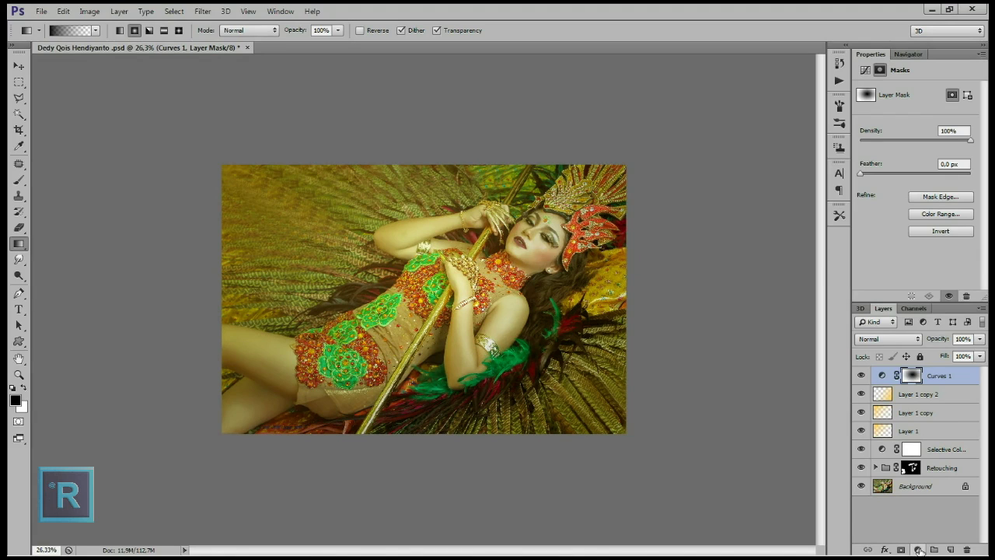
{"action": "left_click", "coordinate": [918, 549]}
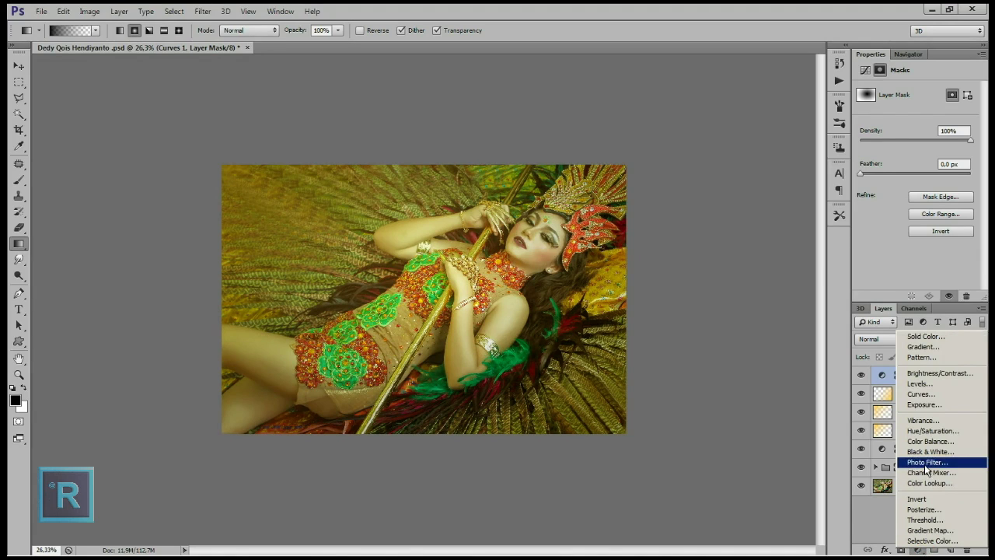
- Add a Color Balance layer with midtones at -3 cyan–red, -3 magenta–green, +11 yellow–blue
{"action": "left_click", "coordinate": [930, 440]}
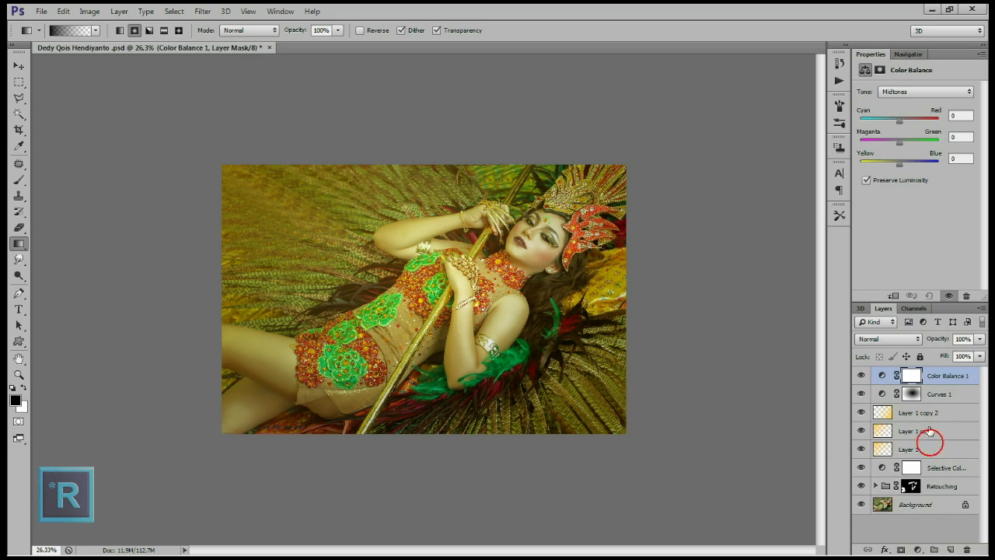
{"action": "left_click", "coordinate": [902, 164]}
{"action": "left_click_drag", "start_coordinate": [905, 164], "coordinate": [903, 163]}
{"action": "left_click_drag", "start_coordinate": [903, 121], "coordinate": [897, 122]}
{"action": "left_click_drag", "start_coordinate": [898, 142], "coordinate": [894, 143]}
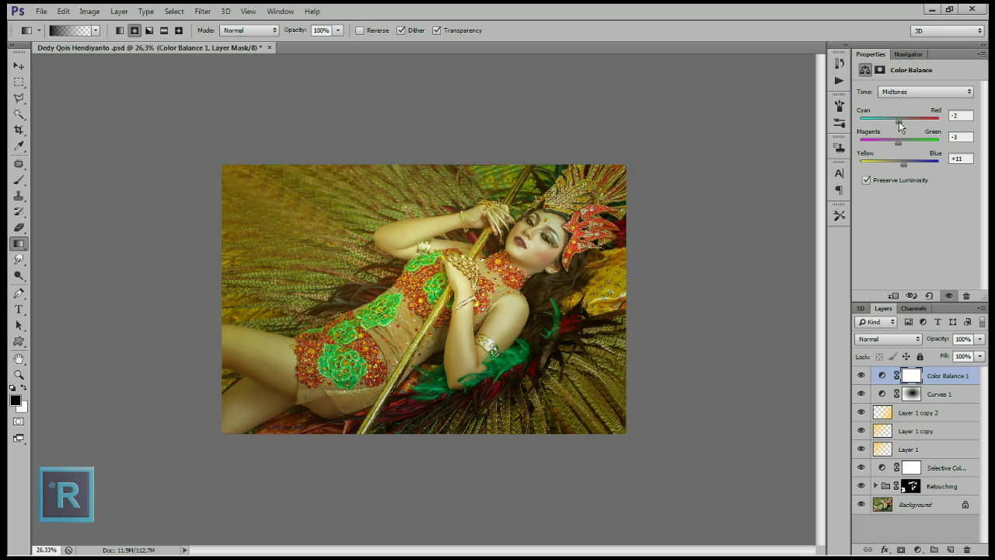
{"action": "left_click_drag", "start_coordinate": [902, 120], "coordinate": [898, 121]}
- Compare with the colour balance hidden, then stamp all visible layers into a merged Layer 2
{"action": "left_click", "coordinate": [860, 375]}
{"action": "left_click", "coordinate": [861, 375]}
{"action": "scroll", "coordinate": [603, 254], "scroll_direction": "down", "scroll_amount": 2}
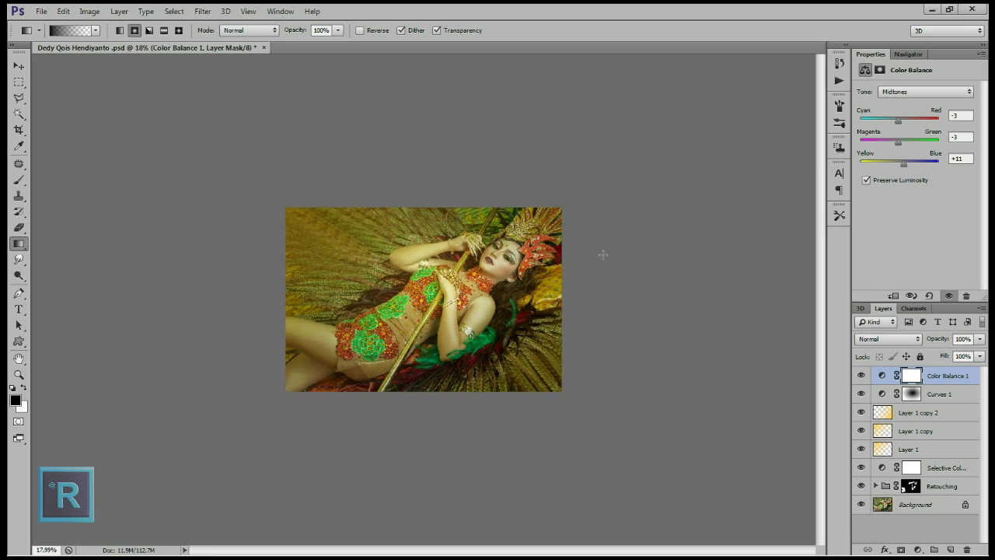
{"action": "scroll", "coordinate": [604, 254], "scroll_direction": "up", "scroll_amount": 2}
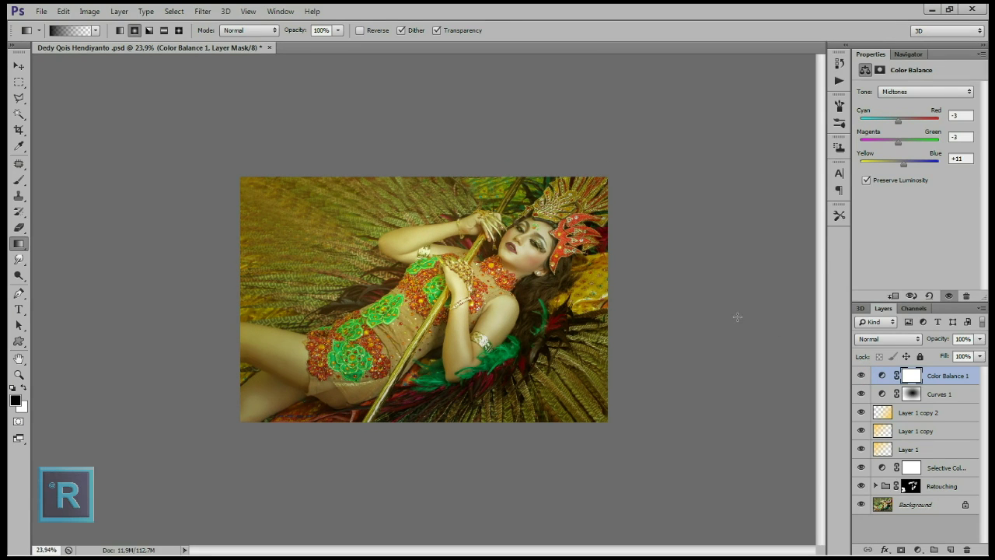
{"action": "scroll", "coordinate": [423, 299], "scroll_direction": "up", "scroll_amount": 1}
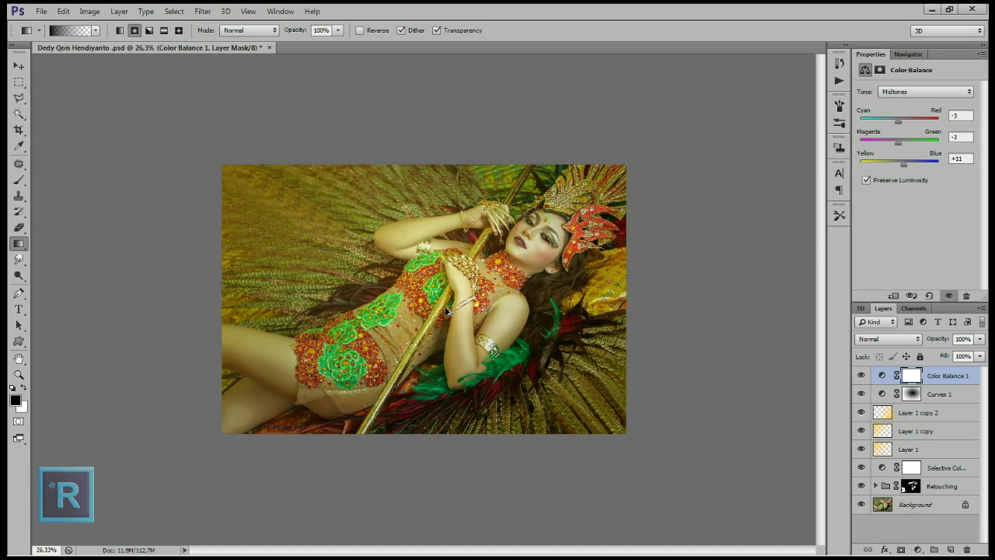
{"action": "key", "text": "ctrl+shift+alt+e"}
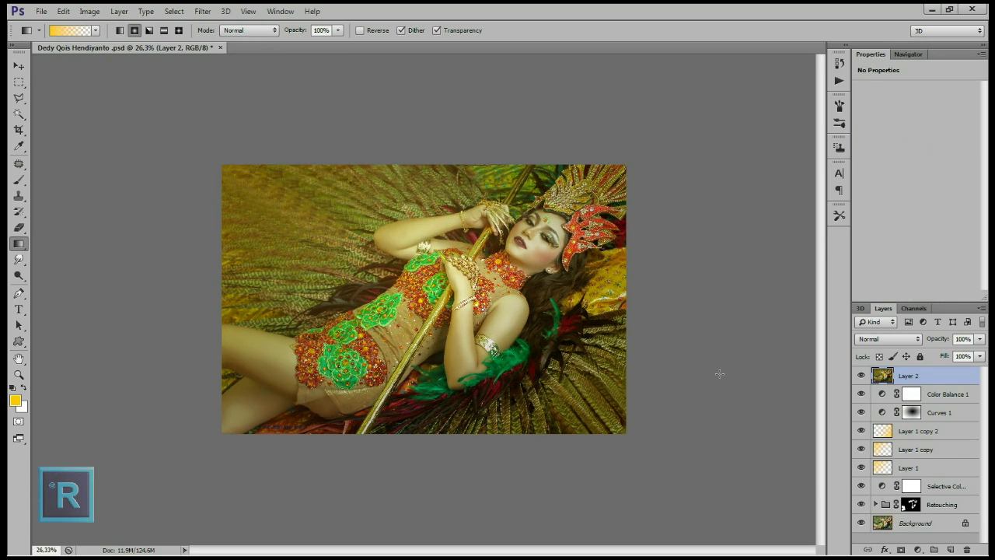
- Duplicate the stamped Layer 2 into a Layer 2 copy
{"action": "left_click_drag", "start_coordinate": [925, 375], "coordinate": [950, 550]}
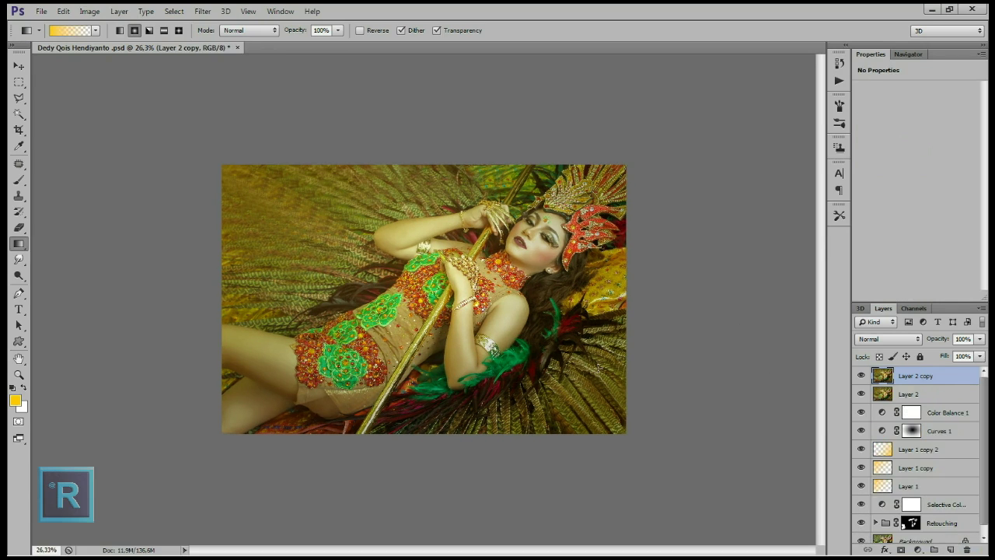
{"action": "scroll", "coordinate": [424, 302], "scroll_direction": "up", "scroll_amount": 3}
{"action": "scroll", "coordinate": [520, 276], "scroll_direction": "up", "scroll_amount": 1}
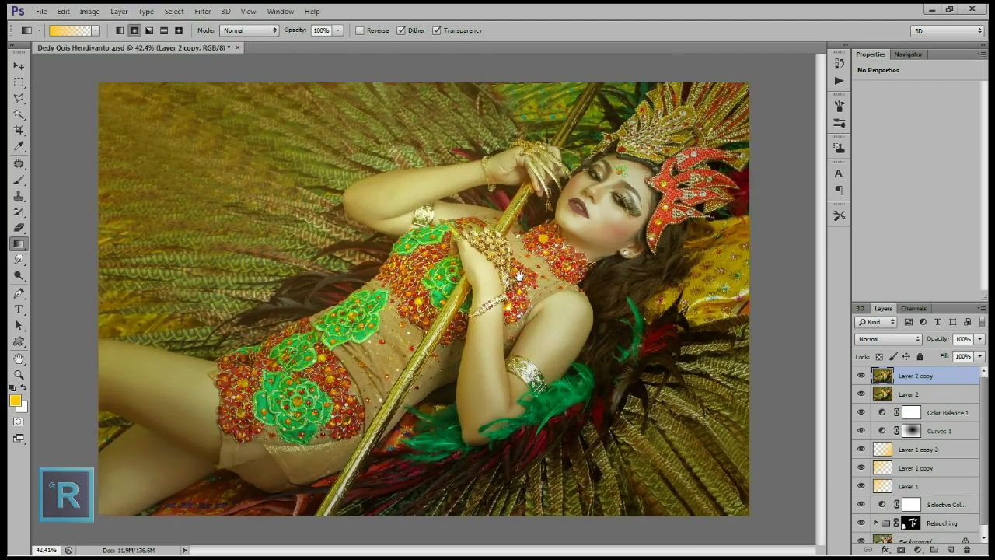
- Sharpen the copy with Unsharp Mask: amount 58, radius 3.1 pixels, threshold 5
{"action": "left_click", "coordinate": [202, 11]}
{"action": "mouse_move", "coordinate": [264, 178]}
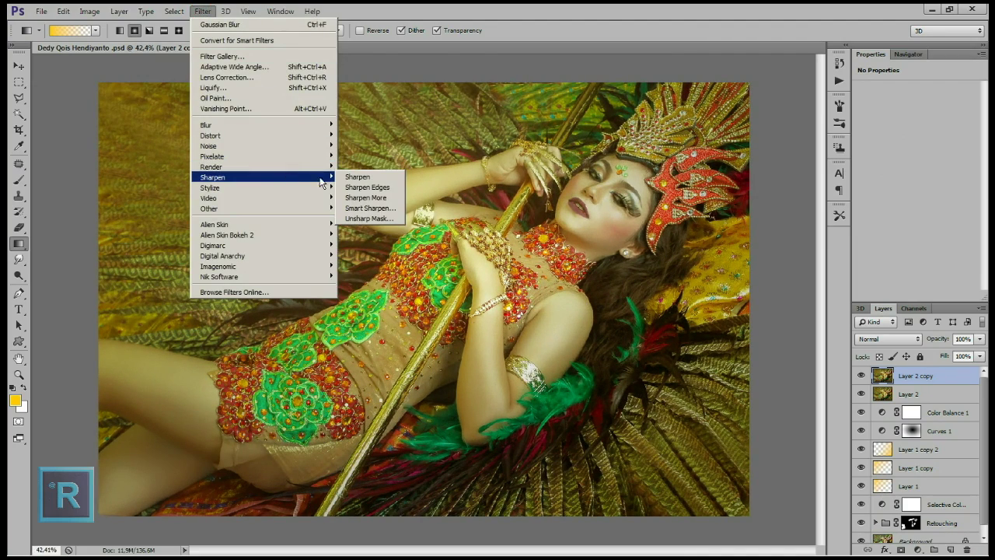
{"action": "left_click", "coordinate": [365, 218]}
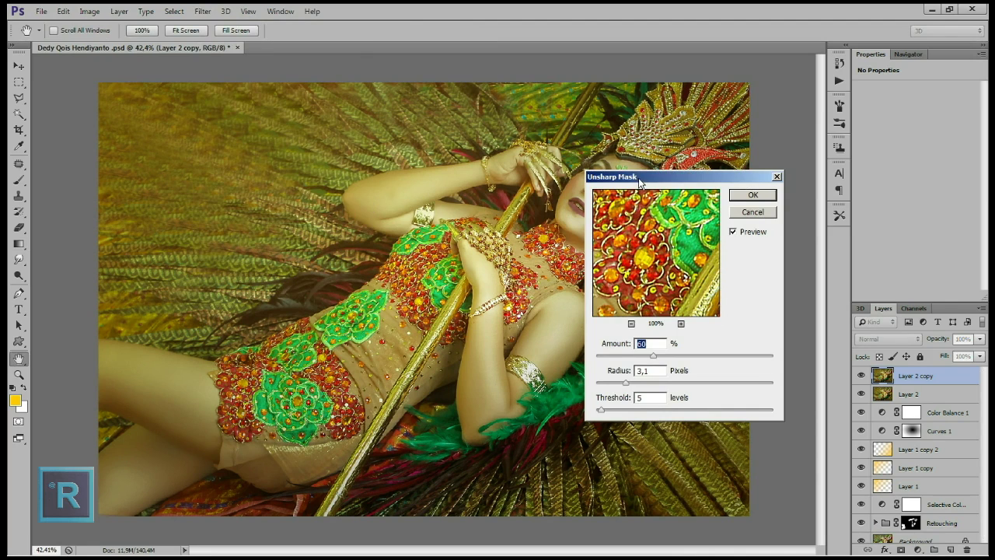
{"action": "left_click_drag", "start_coordinate": [639, 181], "coordinate": [758, 181]}
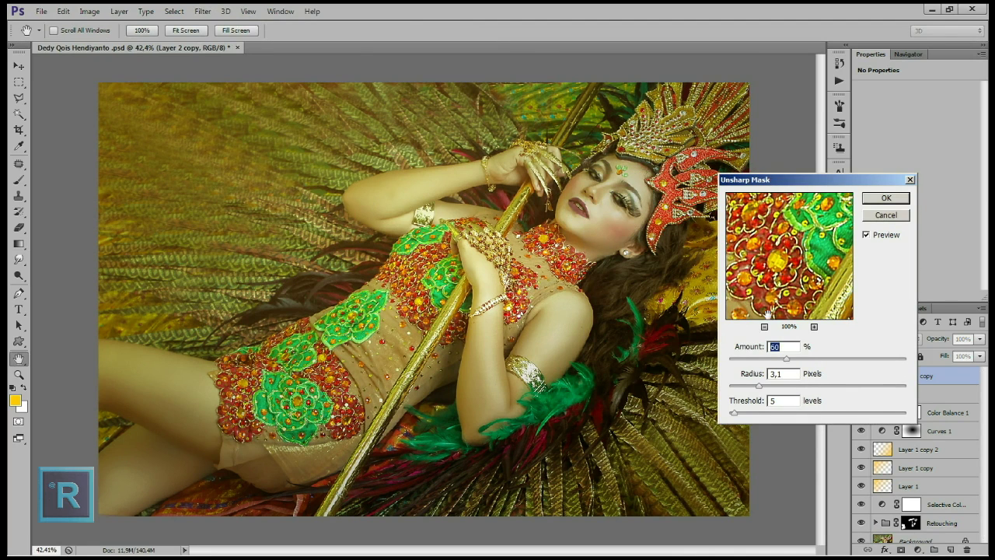
{"action": "left_click_drag", "start_coordinate": [792, 360], "coordinate": [785, 364]}
{"action": "left_click", "coordinate": [886, 198]}
{"action": "key", "text": "ctrl+minus"}
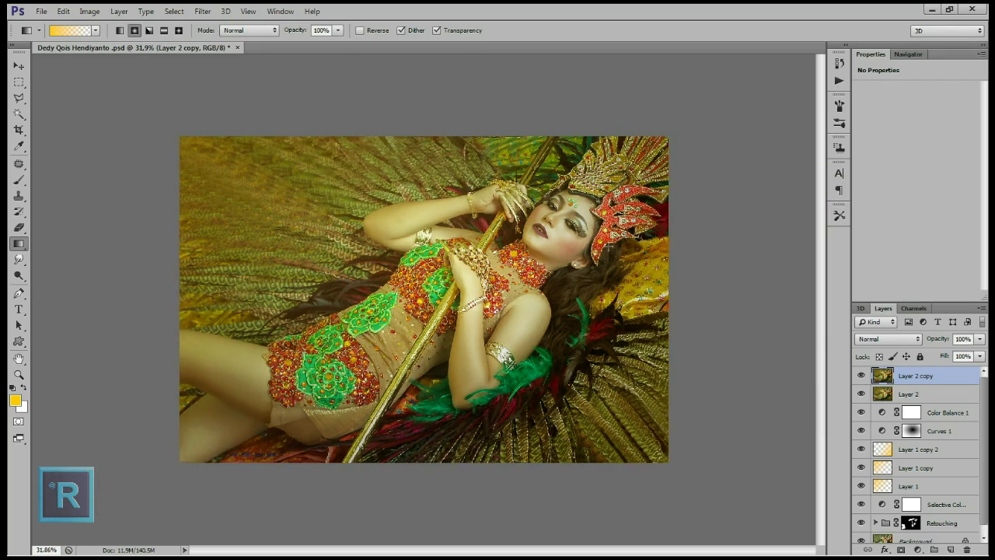
{"action": "scroll", "coordinate": [424, 299], "scroll_direction": "up", "scroll_amount": 1}
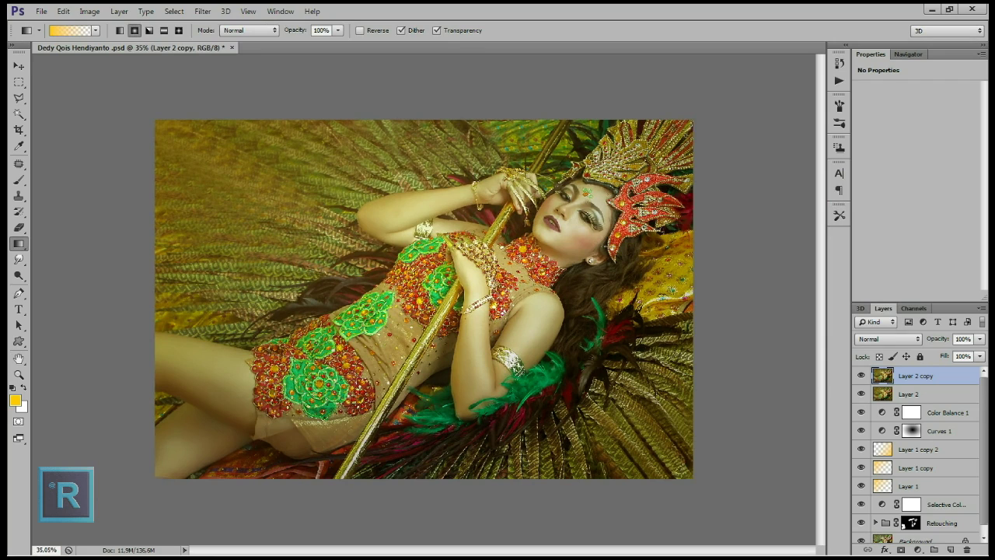
- Duplicate the sharpened layer as Layer 2 copy 2 and set up the Dodge tool at 35% exposure
{"action": "left_click_drag", "start_coordinate": [958, 378], "coordinate": [950, 550]}
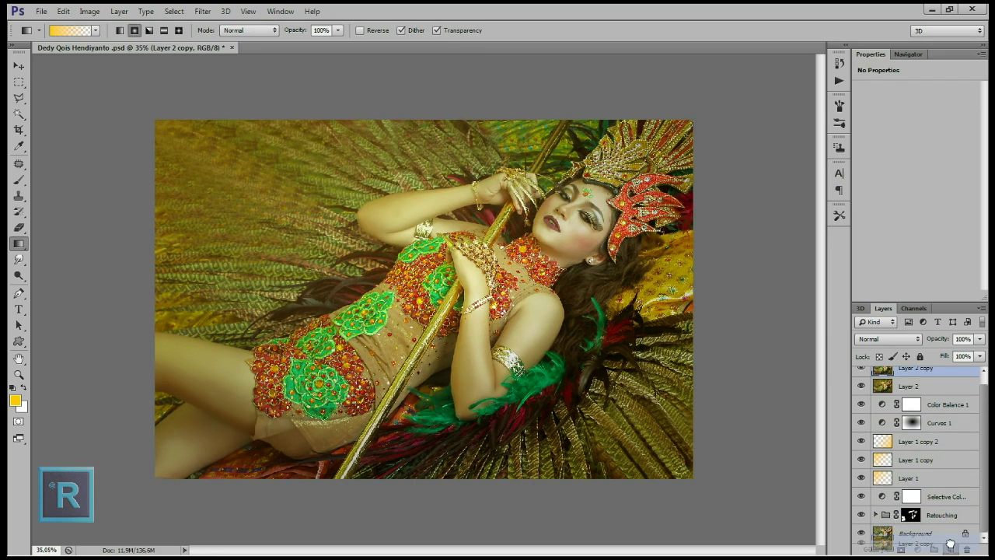
{"action": "scroll", "coordinate": [805, 303], "scroll_direction": "up", "scroll_amount": 2}
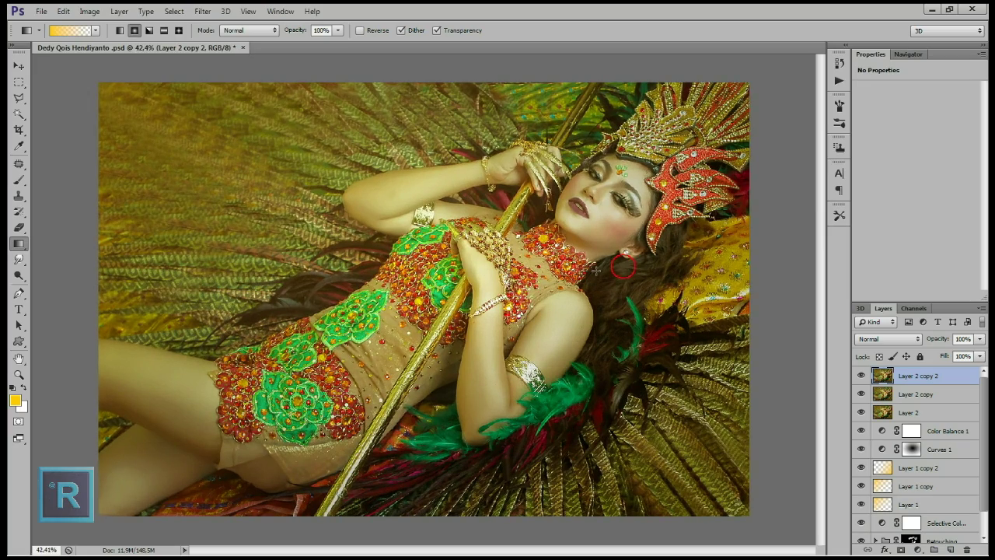
{"action": "left_click", "coordinate": [18, 275]}
{"action": "scroll", "coordinate": [303, 268], "scroll_direction": "up", "scroll_amount": 1}
{"action": "right_click", "coordinate": [657, 180]}
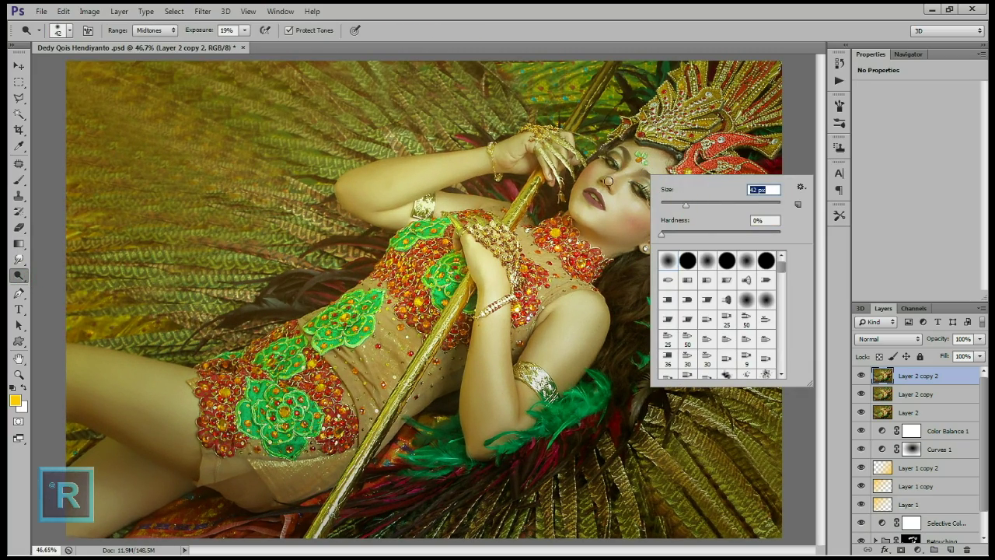
{"action": "left_click", "coordinate": [609, 179]}
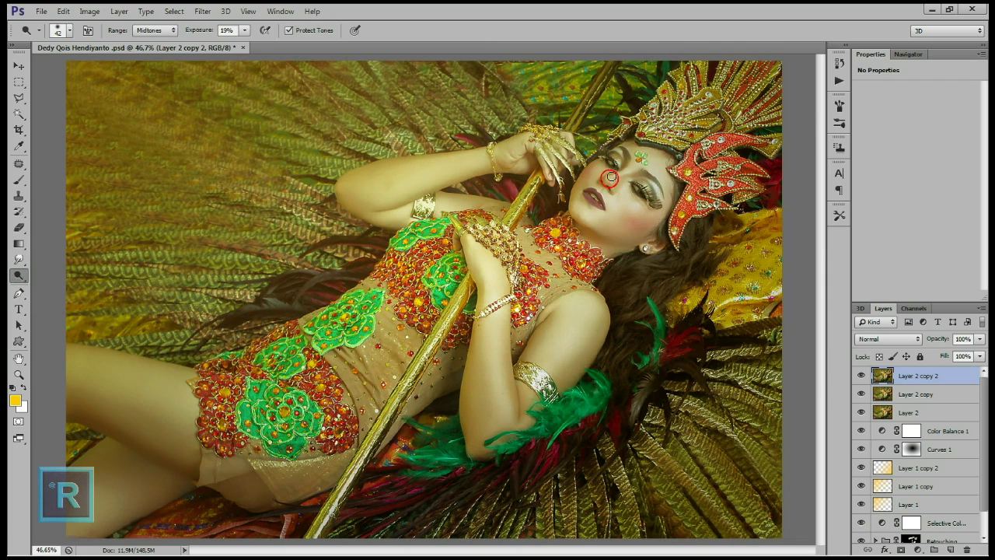
{"action": "left_click", "coordinate": [244, 30]}
{"action": "left_click_drag", "start_coordinate": [244, 44], "coordinate": [255, 44]}
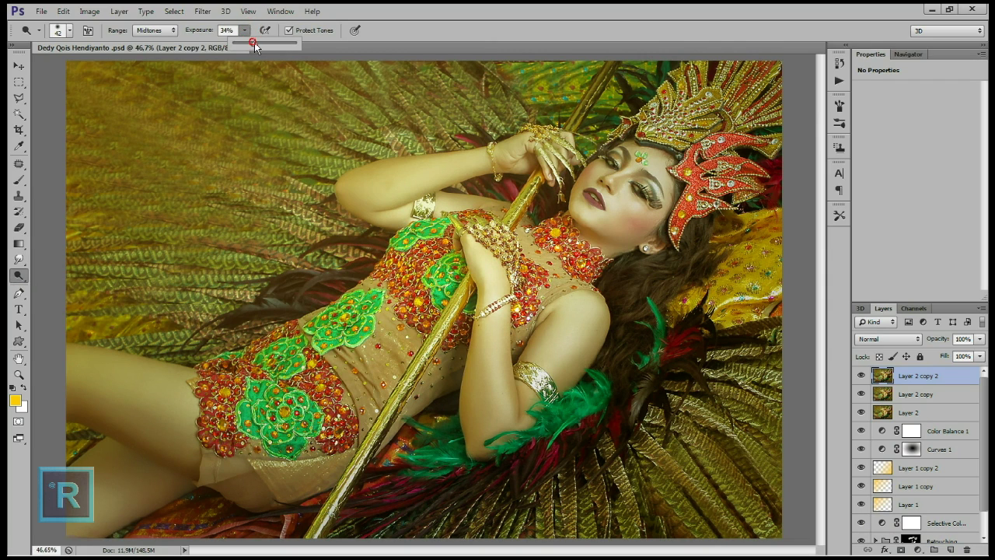
- Dodge the skin around the eye, enlarging the brush to 89 px and then larger
{"action": "left_click", "coordinate": [605, 173]}
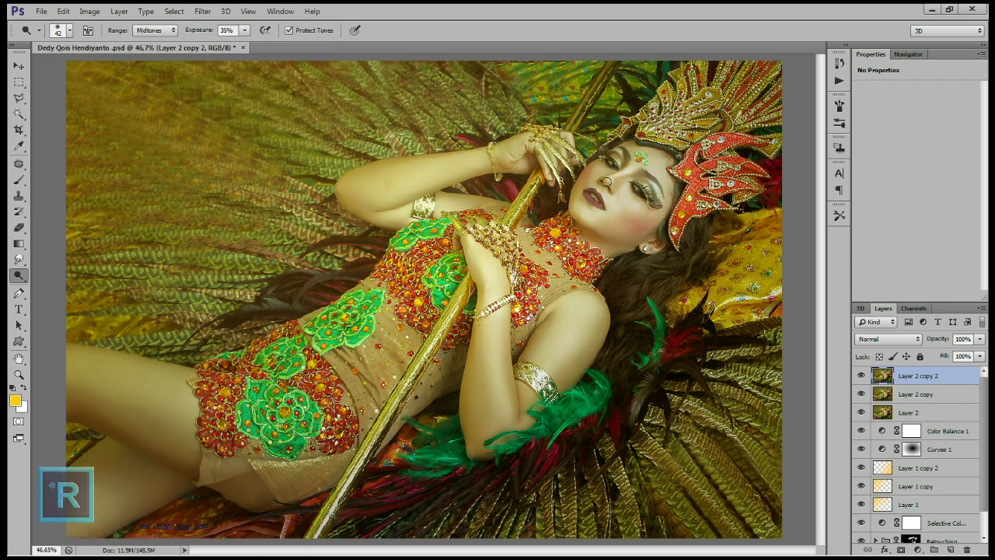
{"action": "scroll", "coordinate": [660, 175], "scroll_direction": "down", "scroll_amount": 1}
{"action": "right_click", "coordinate": [660, 176]}
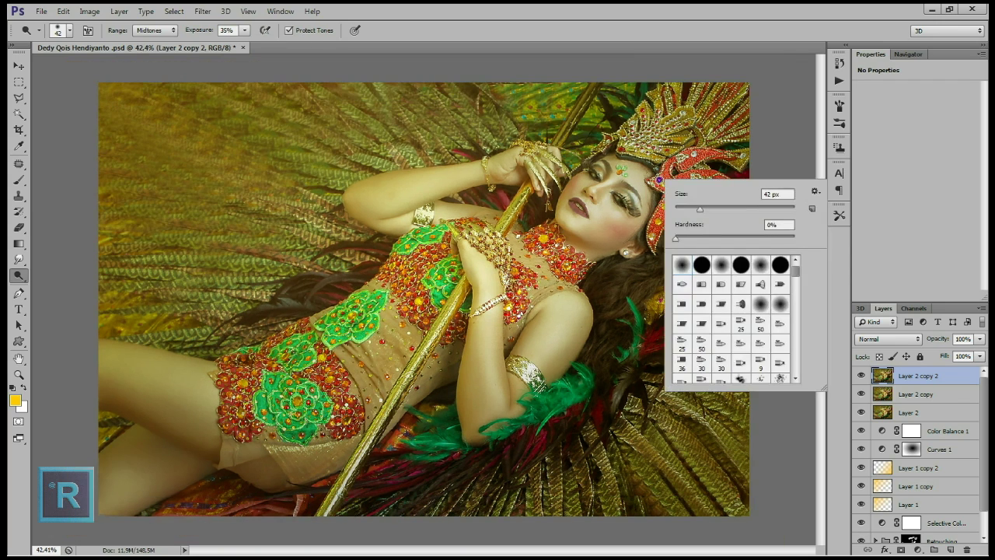
{"action": "left_click_drag", "start_coordinate": [710, 207], "coordinate": [728, 208]}
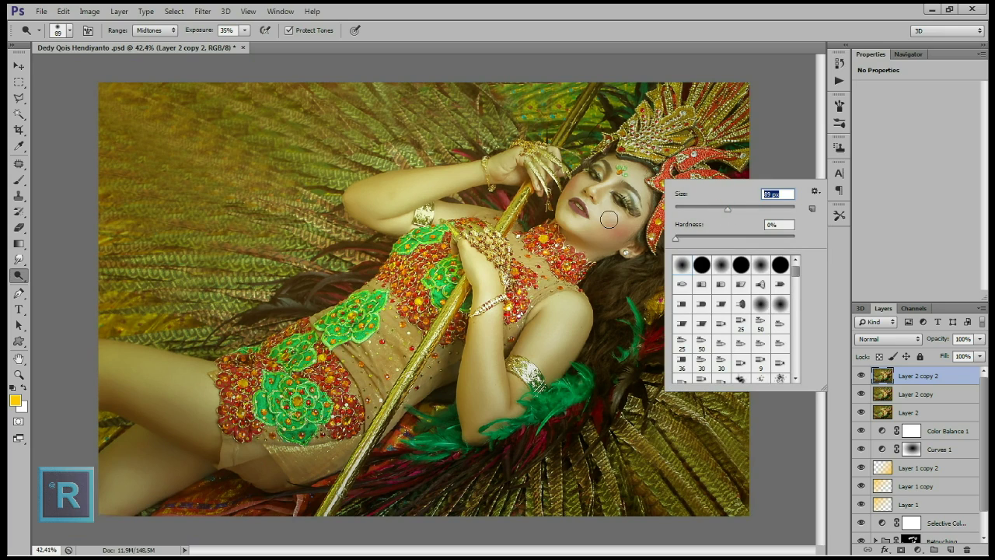
{"action": "left_click", "coordinate": [627, 165]}
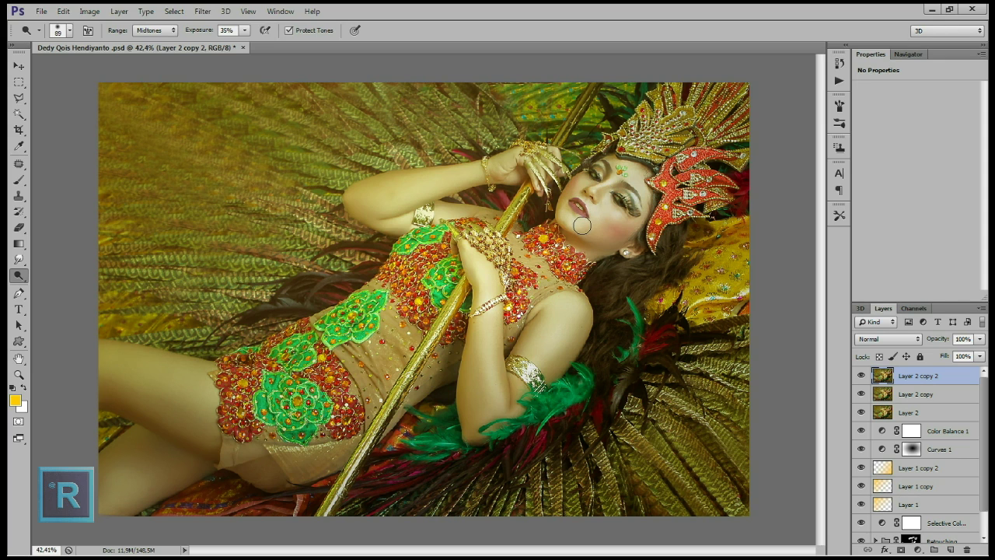
{"action": "scroll", "coordinate": [582, 226], "scroll_direction": "down", "scroll_amount": 2}
{"action": "right_click", "coordinate": [611, 233]}
{"action": "left_click_drag", "start_coordinate": [693, 266], "coordinate": [700, 265]}
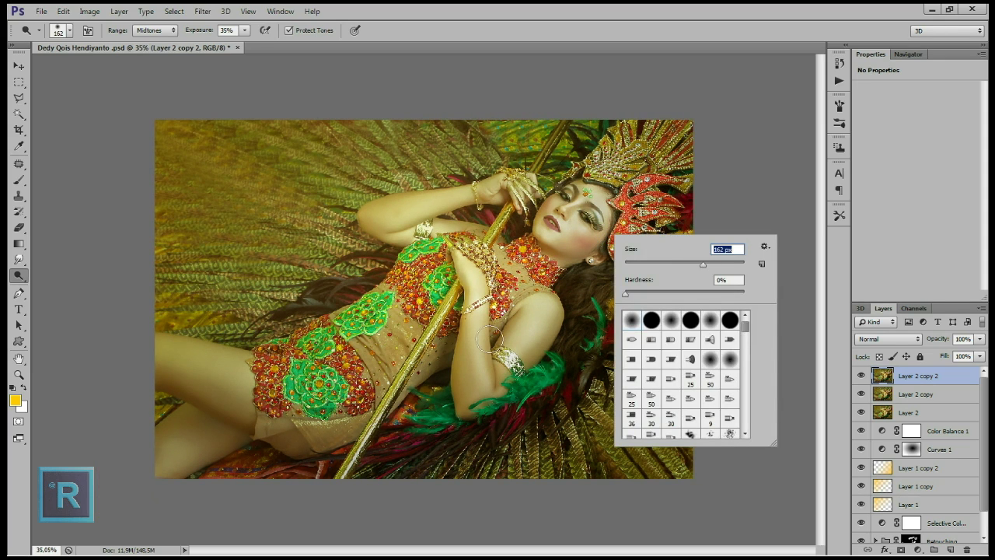
- Lower the dodge exposure to 22%
{"action": "key", "text": "Return"}
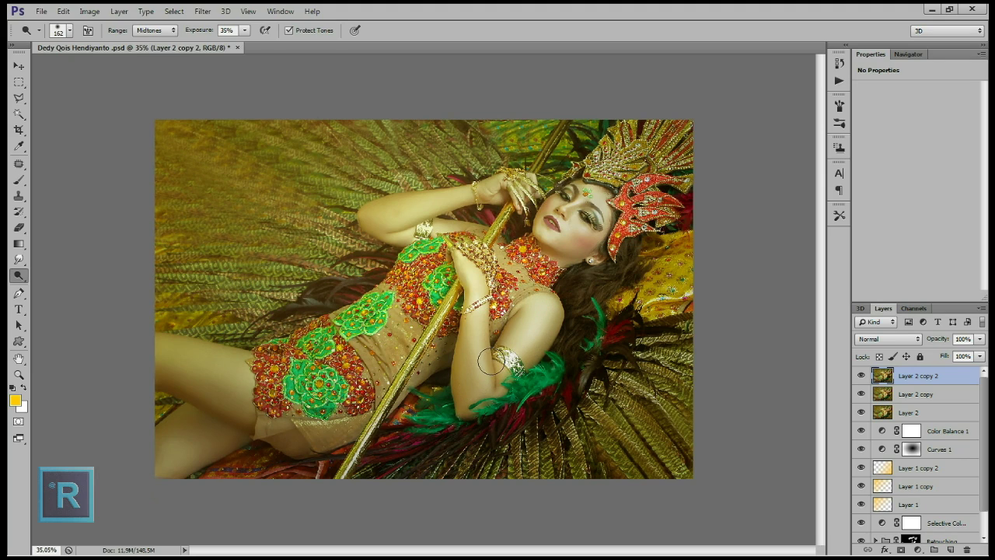
{"action": "left_click", "coordinate": [244, 29]}
{"action": "left_click_drag", "start_coordinate": [245, 41], "coordinate": [237, 44]}
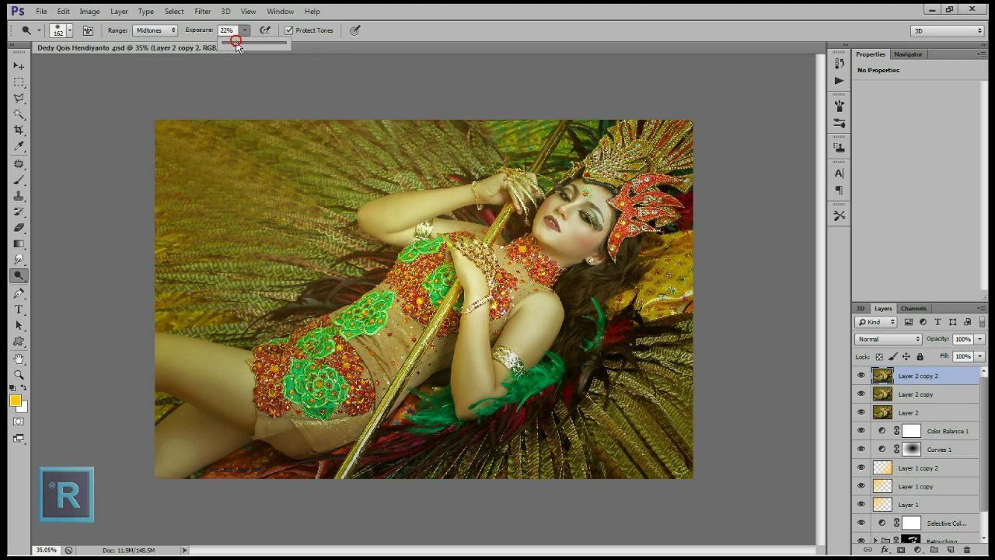
{"action": "left_click", "coordinate": [544, 315]}
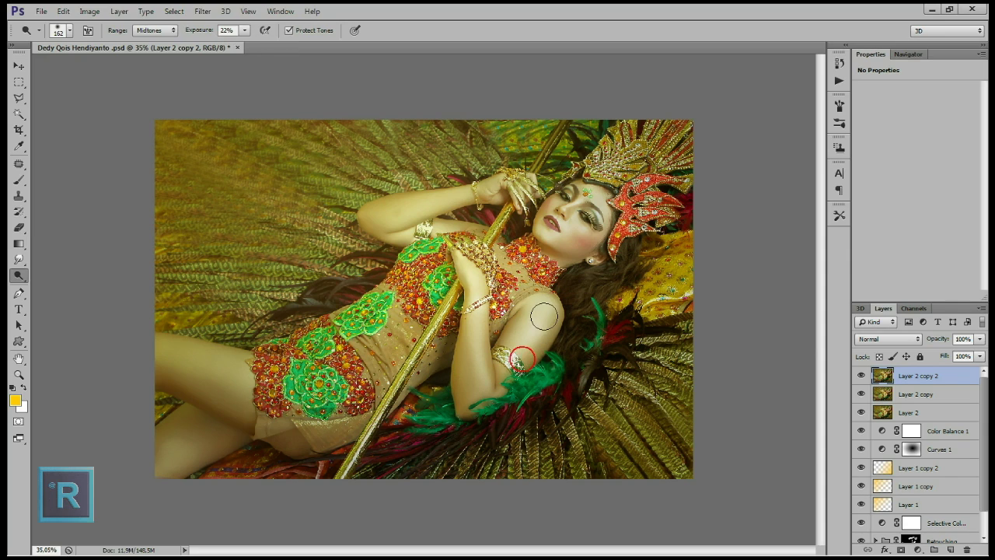
- Dodge the skin along the forearm and the upper arm near the elbow
{"action": "left_click_drag", "start_coordinate": [498, 380], "coordinate": [439, 249]}
{"action": "left_click_drag", "start_coordinate": [386, 210], "coordinate": [477, 192]}
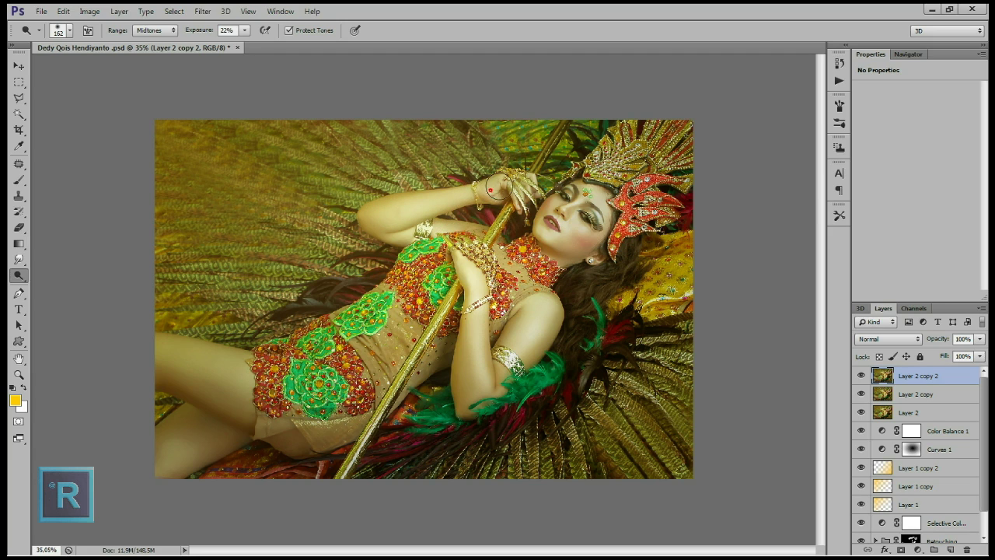
{"action": "scroll", "coordinate": [490, 242], "scroll_direction": "down", "scroll_amount": 2}
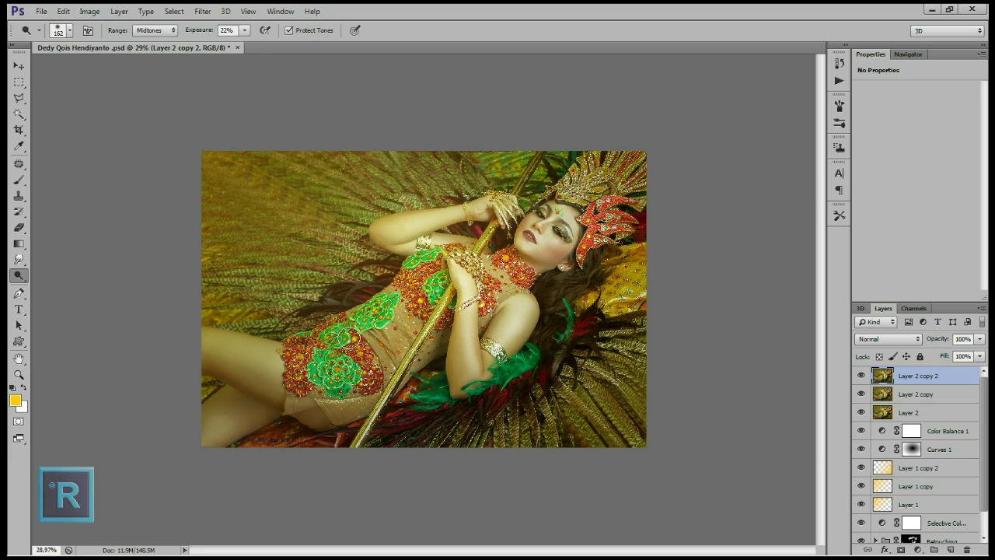
{"action": "left_click", "coordinate": [382, 366]}
{"action": "right_click", "coordinate": [295, 362]}
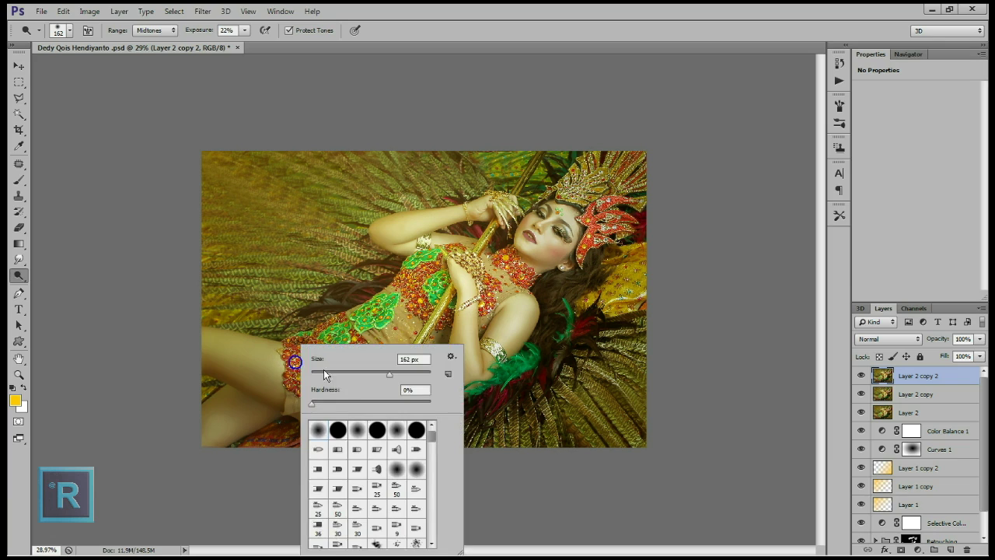
- Enlarge the dodge brush to 401 px and lighten the thigh and body skin
{"action": "left_click", "coordinate": [401, 372]}
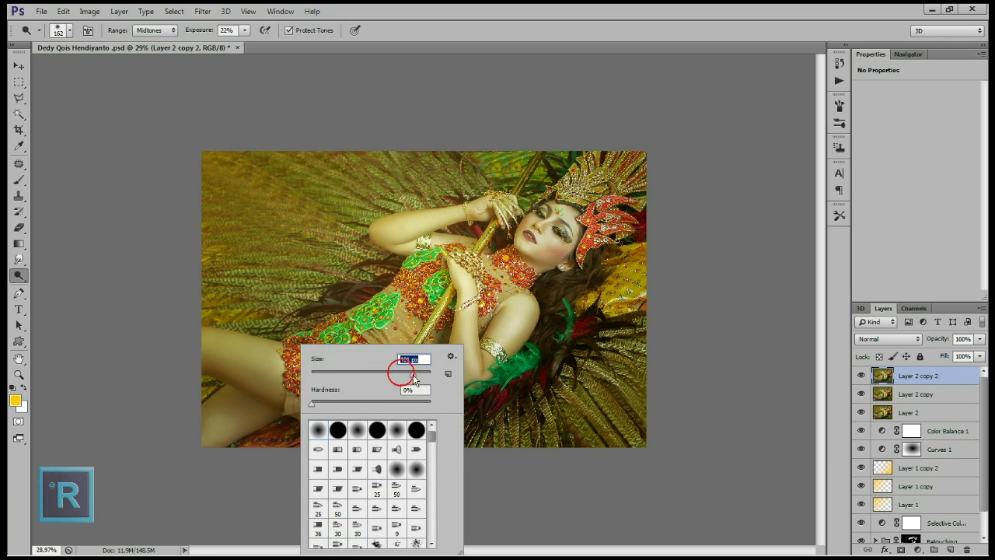
{"action": "left_click", "coordinate": [286, 366]}
{"action": "mouse_move", "coordinate": [251, 358]}
{"action": "left_mouse_down"}
{"action": "mouse_move", "coordinate": [269, 405]}
{"action": "mouse_move", "coordinate": [195, 422]}
{"action": "left_mouse_up"}
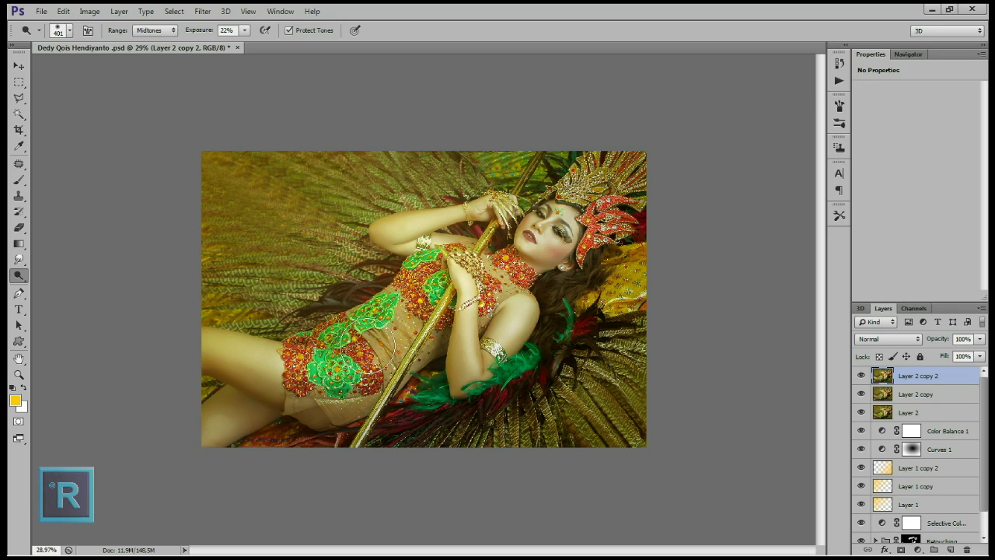
{"action": "scroll", "coordinate": [365, 346], "scroll_direction": "down", "scroll_amount": 1}
{"action": "scroll", "coordinate": [376, 342], "scroll_direction": "down", "scroll_amount": 1}
{"action": "scroll", "coordinate": [385, 342], "scroll_direction": "down", "scroll_amount": 1}
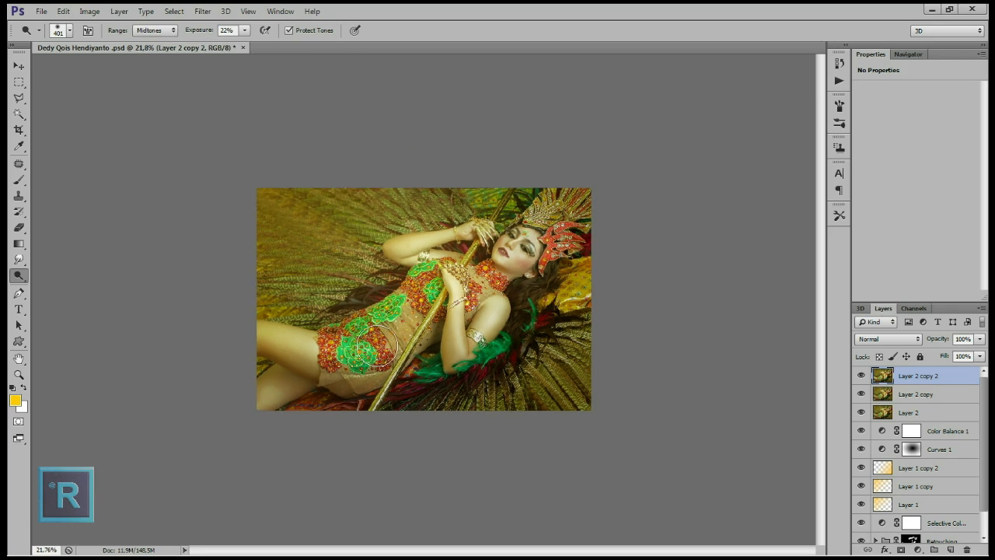
{"action": "scroll", "coordinate": [399, 319], "scroll_direction": "up", "scroll_amount": 1}
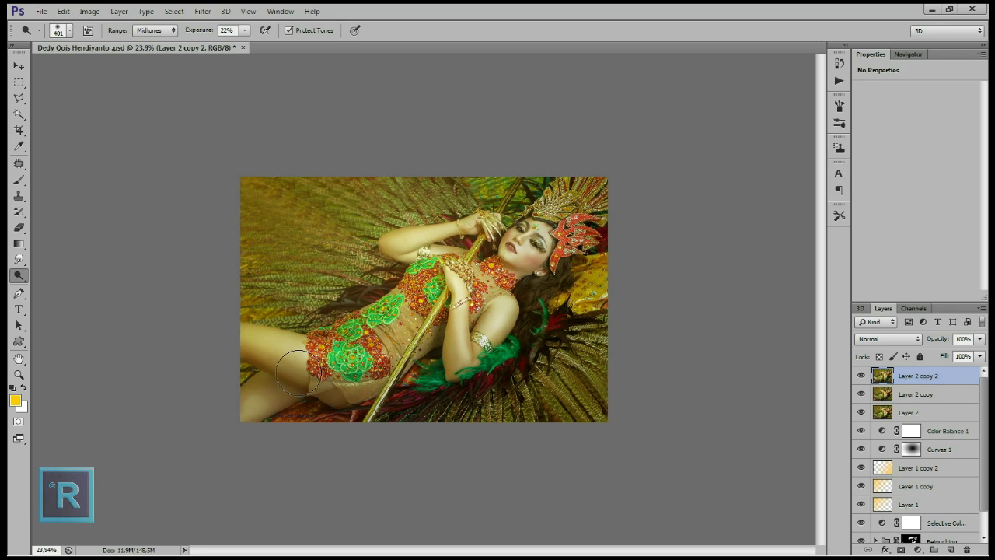
{"action": "left_click_drag", "start_coordinate": [254, 399], "coordinate": [379, 363]}
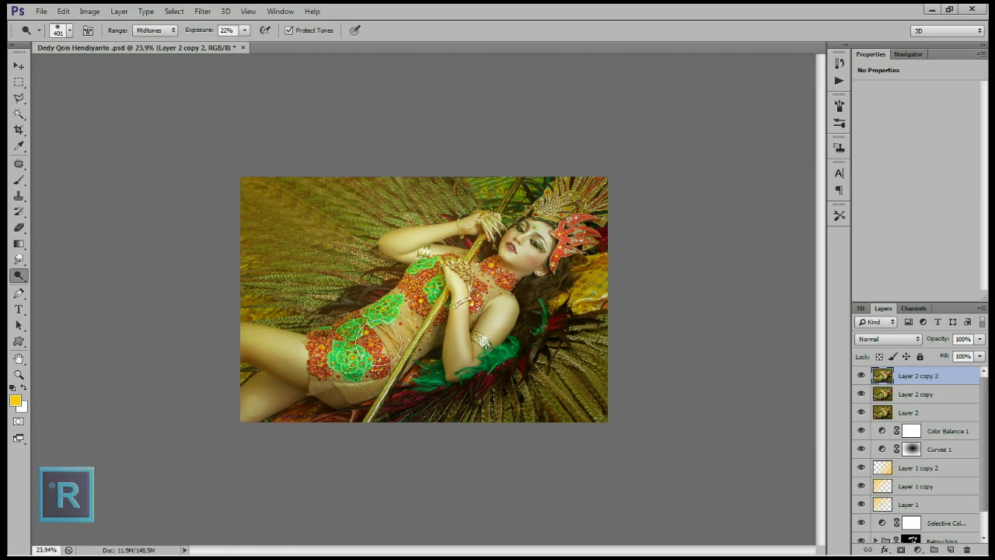
{"action": "scroll", "coordinate": [423, 303], "scroll_direction": "up", "scroll_amount": 1}
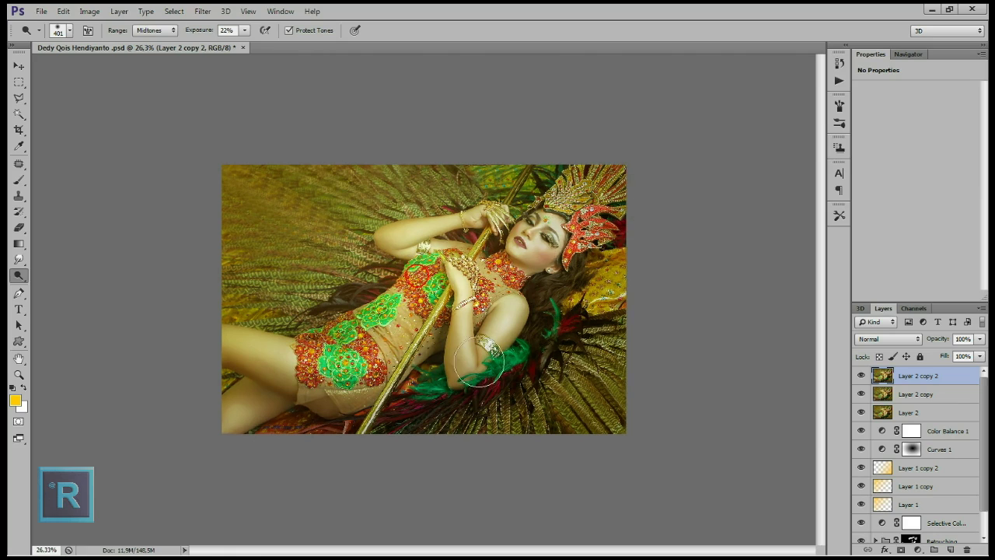
- Toggle Layer 2 copy 2 off and on twice to compare the dodging, leaving it visible
{"action": "left_click", "coordinate": [863, 376]}
{"action": "left_click", "coordinate": [863, 376]}
{"action": "left_click", "coordinate": [863, 376]}
{"action": "left_click", "coordinate": [863, 376]}
{"action": "scroll", "coordinate": [616, 325], "scroll_direction": "down", "scroll_amount": 2}
{"action": "scroll", "coordinate": [617, 325], "scroll_direction": "down", "scroll_amount": 1}
{"action": "scroll", "coordinate": [617, 325], "scroll_direction": "up", "scroll_amount": 1}
- Save the retouched portrait PSD with Ctrl+S
{"action": "key", "text": "ctrl+s"}
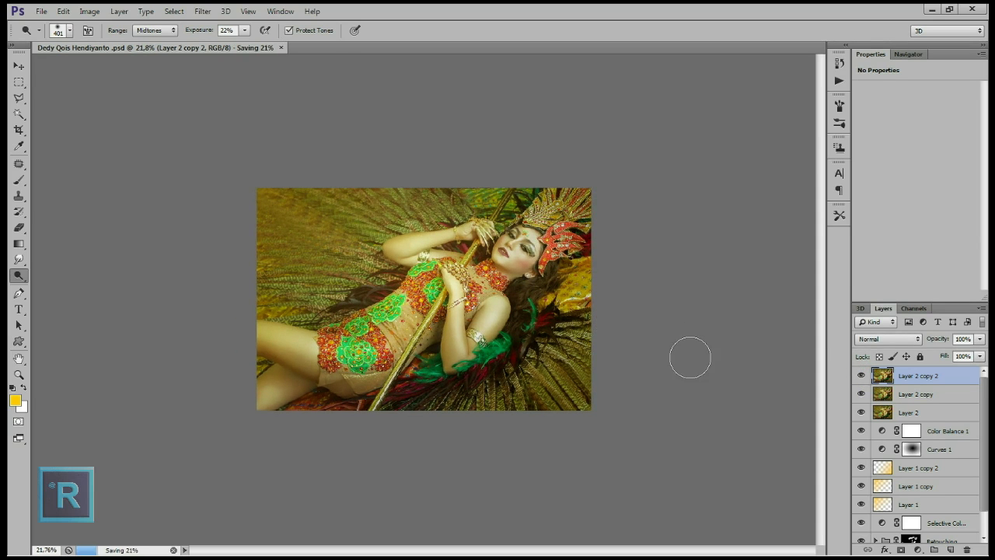
{"action": "scroll", "coordinate": [656, 353], "scroll_direction": "down", "scroll_amount": 1}
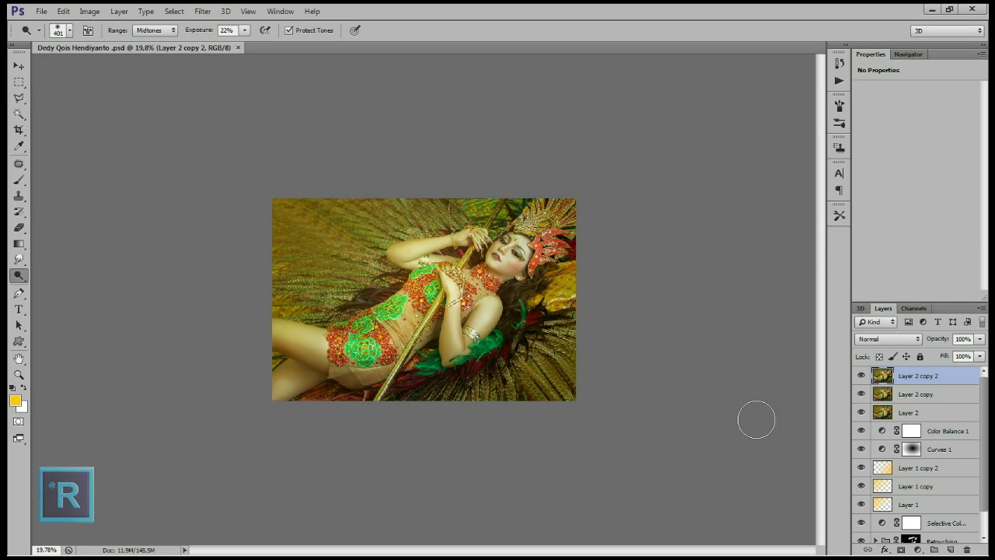